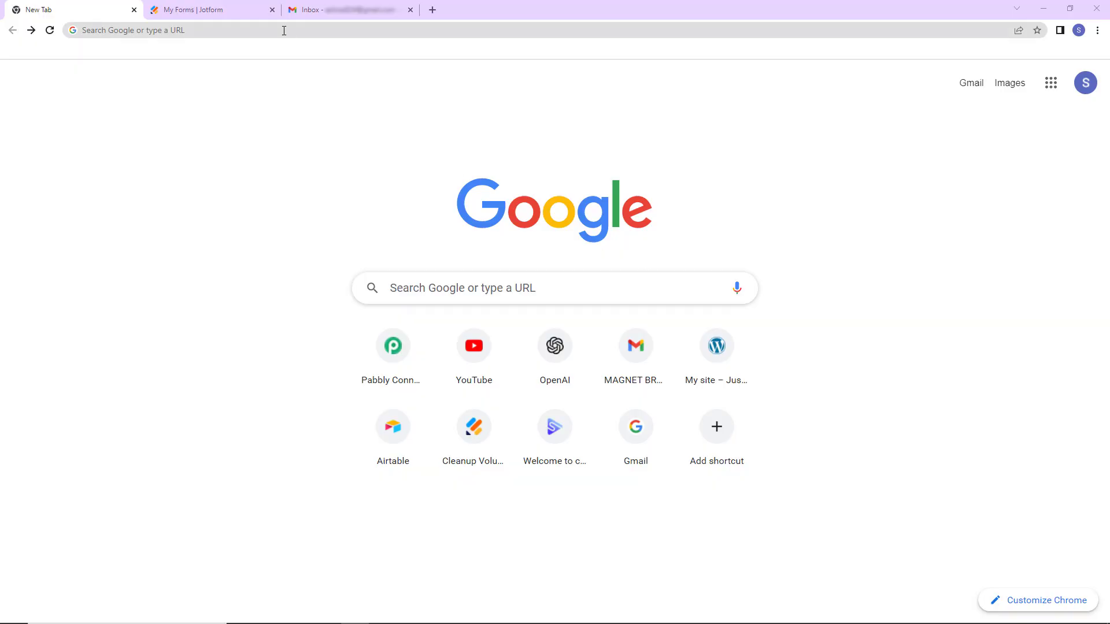
- Load the Pabbly Connect site at pabbly.com/connect in Chrome
{"action": "left_click", "coordinate": [283, 30]}
{"action": "type", "text": "pa"}
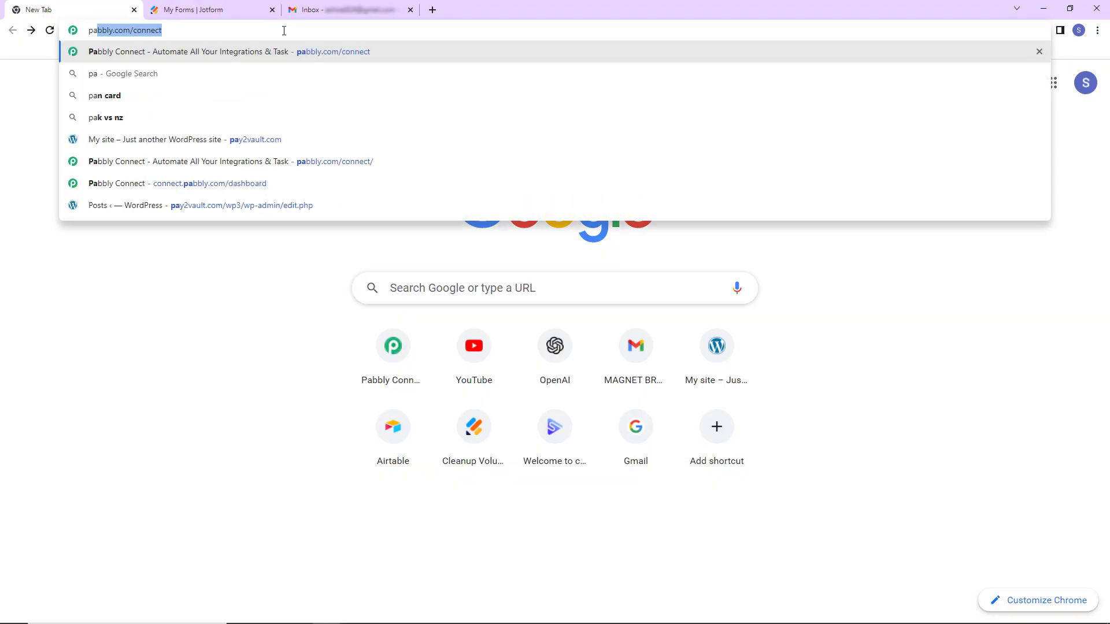
{"action": "key", "text": "Return"}
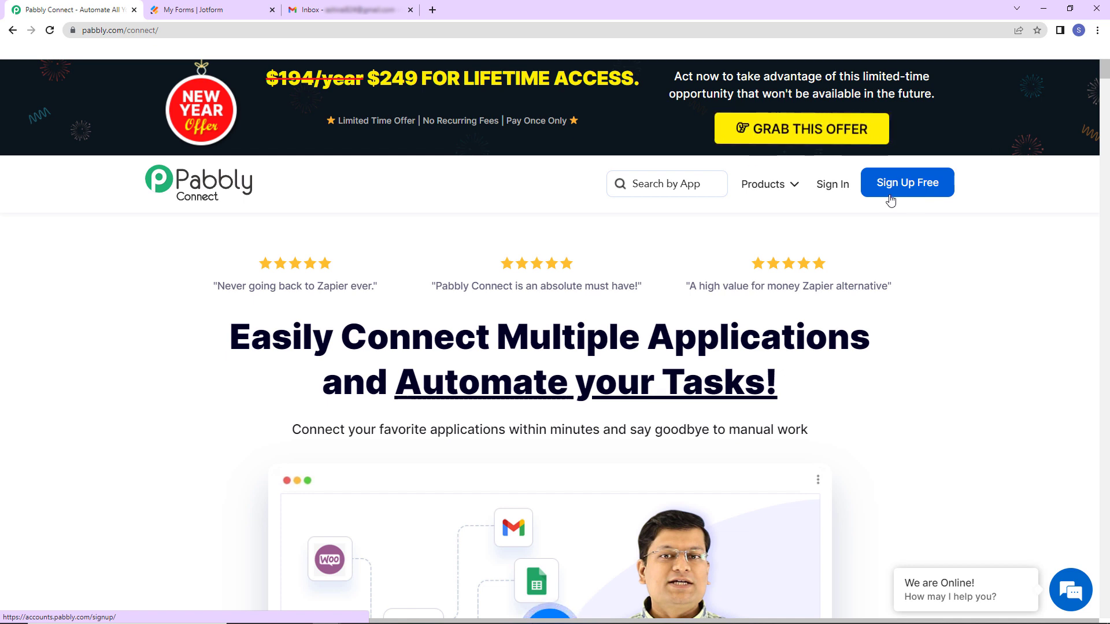
- Sign in and create a workflow named 'Send an Email when a Form is Submitted in Jotform'
{"action": "left_click", "coordinate": [835, 186]}
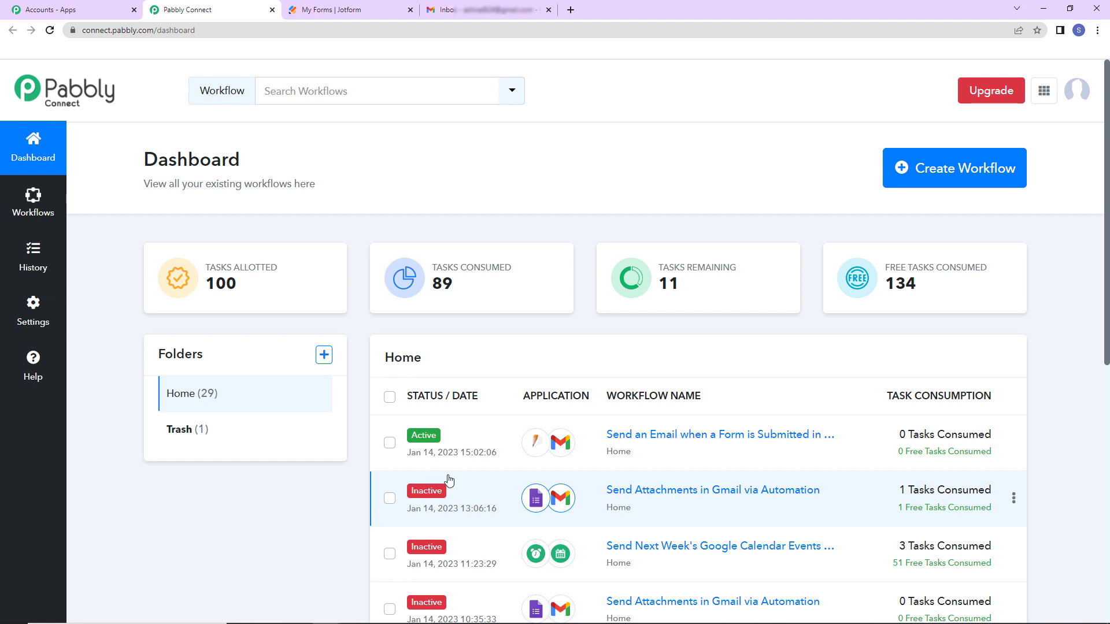
{"action": "left_click", "coordinate": [958, 180]}
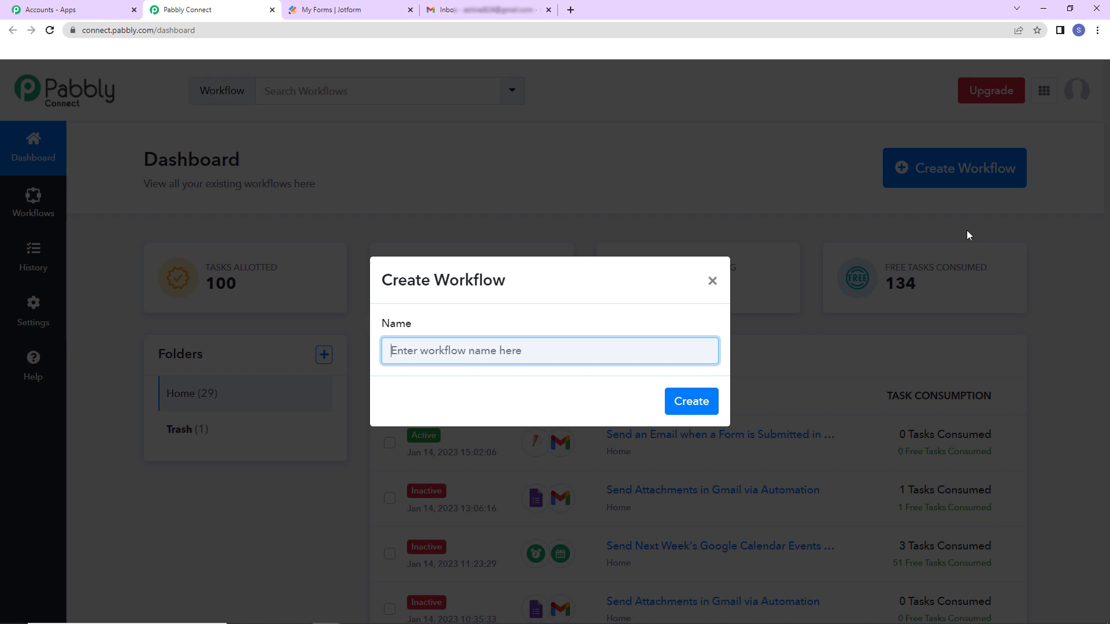
{"action": "type", "text": "Send an Email when a Form is Submitted in Jotform"}
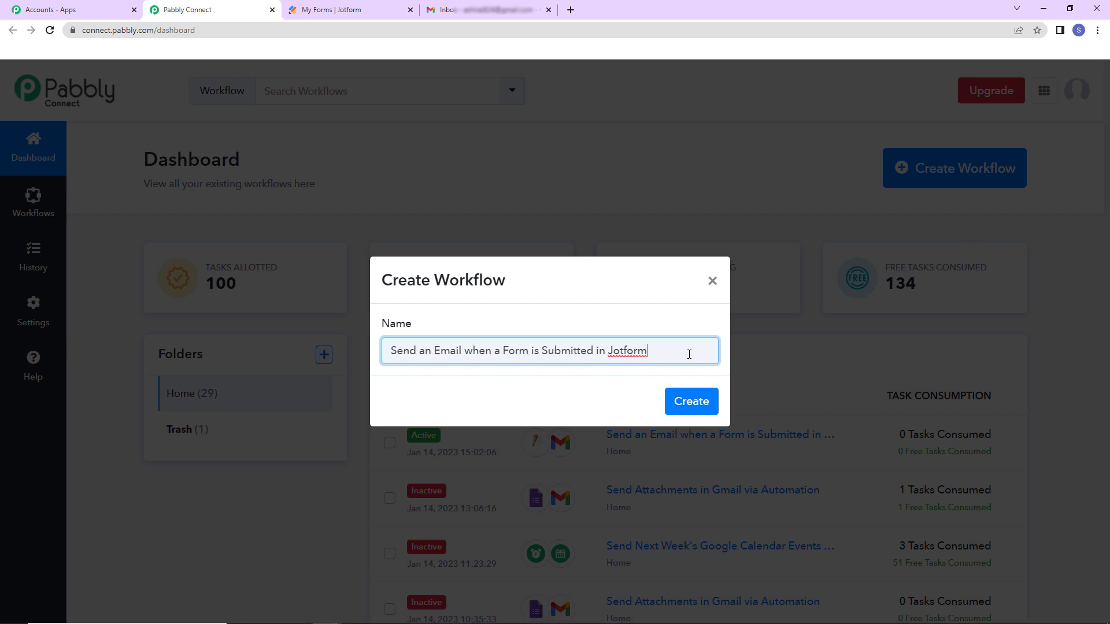
{"action": "left_click", "coordinate": [688, 404]}
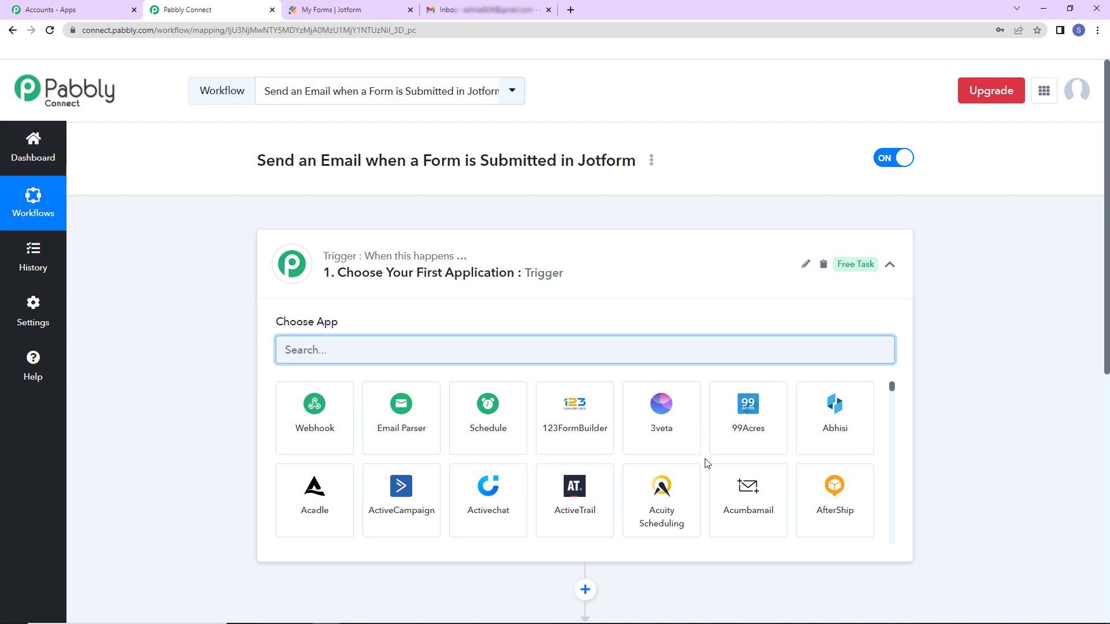
- Set the workflow trigger to JotForm with the New Response event to reveal its webhook URL
{"action": "scroll", "coordinate": [540, 295], "scroll_direction": "down", "scroll_amount": 2}
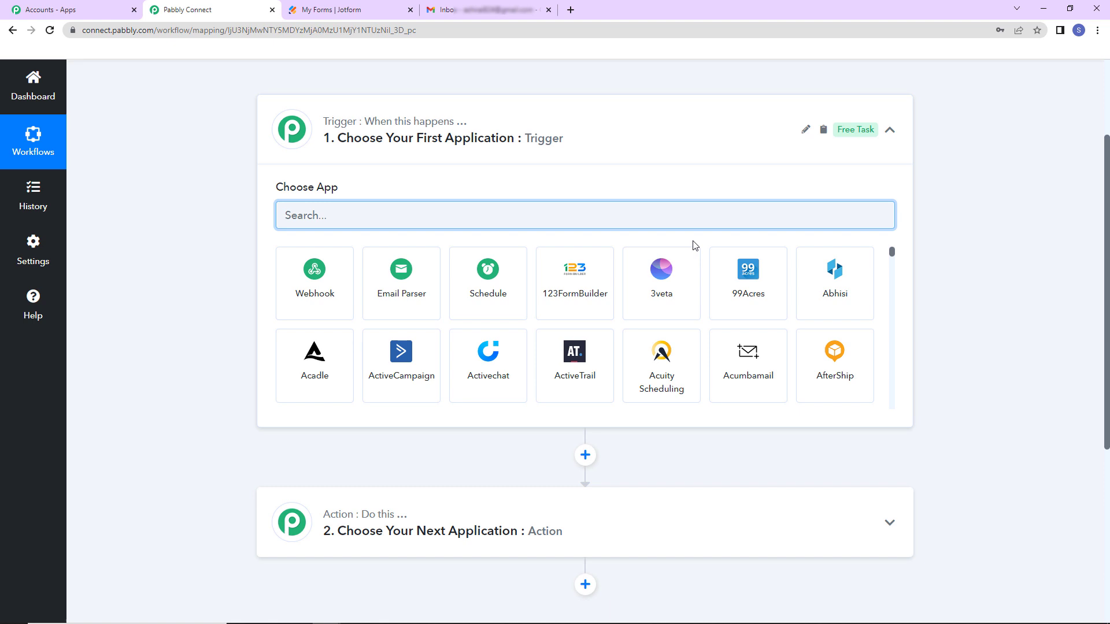
{"action": "type", "text": "jot"}
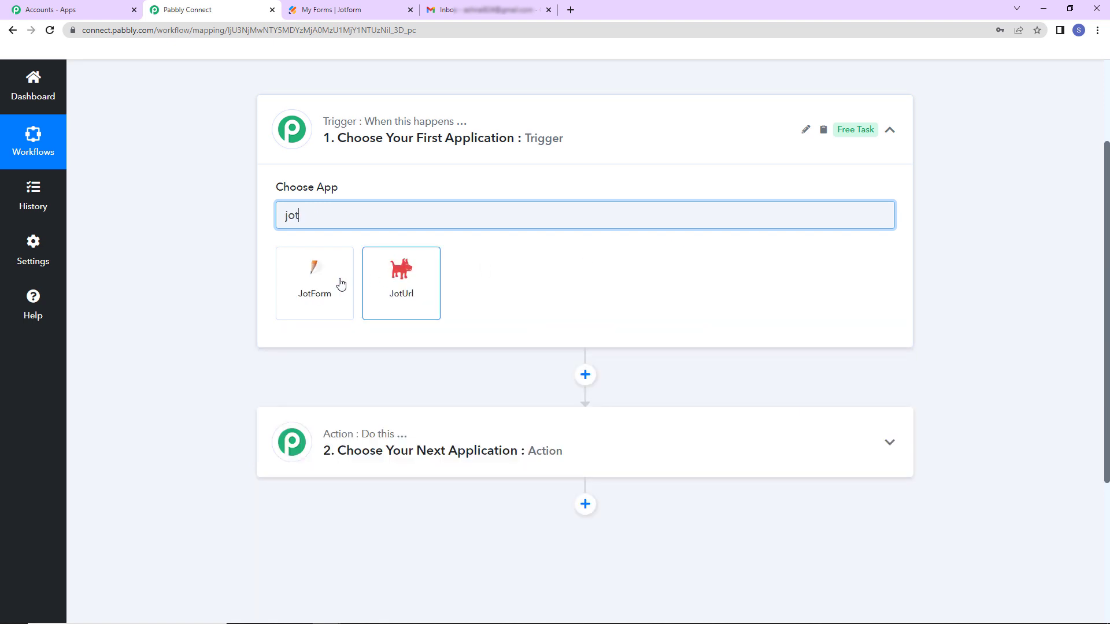
{"action": "left_click", "coordinate": [333, 286]}
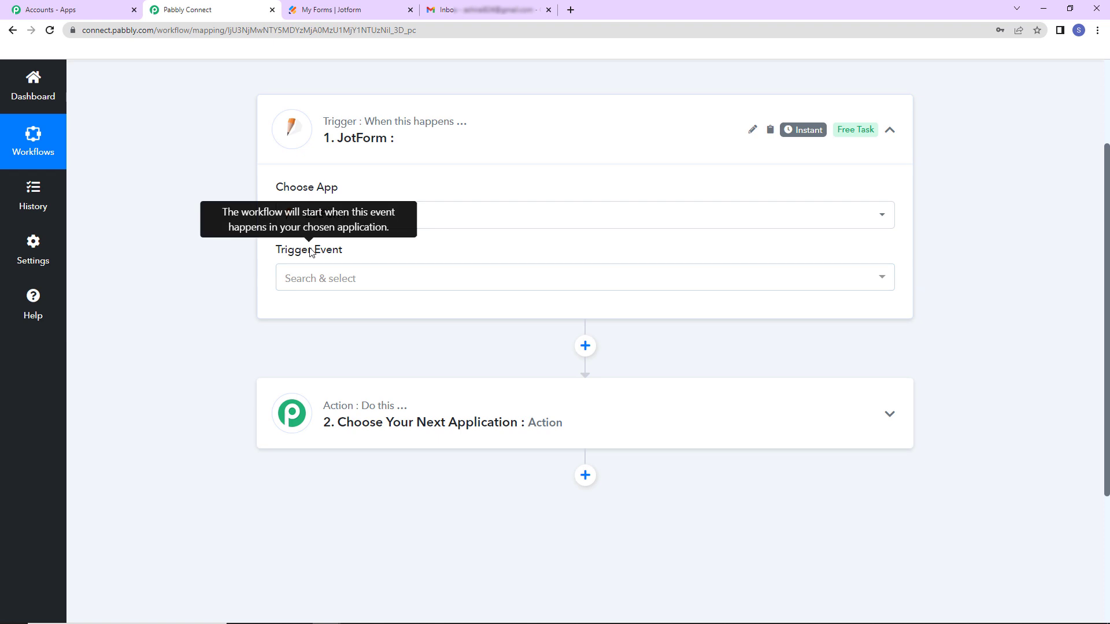
{"action": "left_click", "coordinate": [322, 278]}
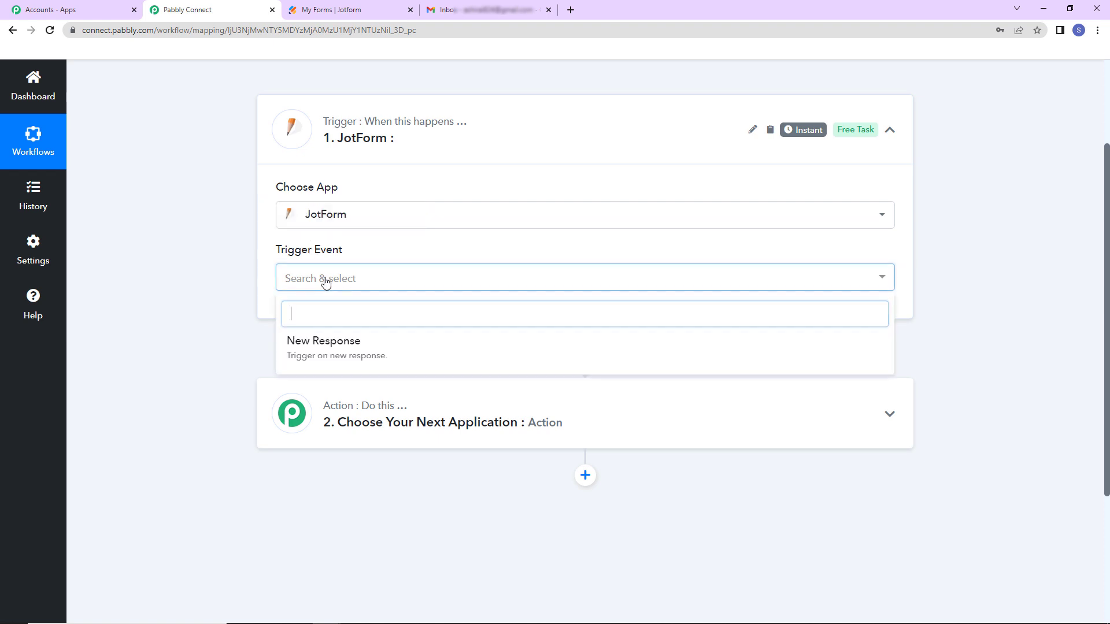
{"action": "left_click", "coordinate": [326, 344]}
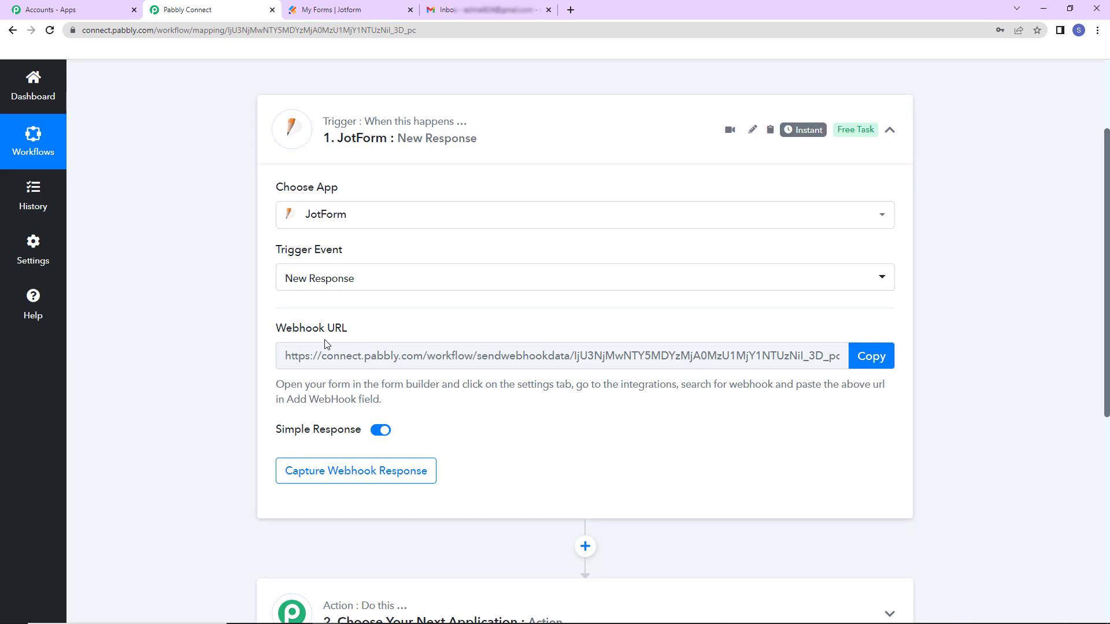
{"action": "mouse_move", "coordinate": [787, 134]}
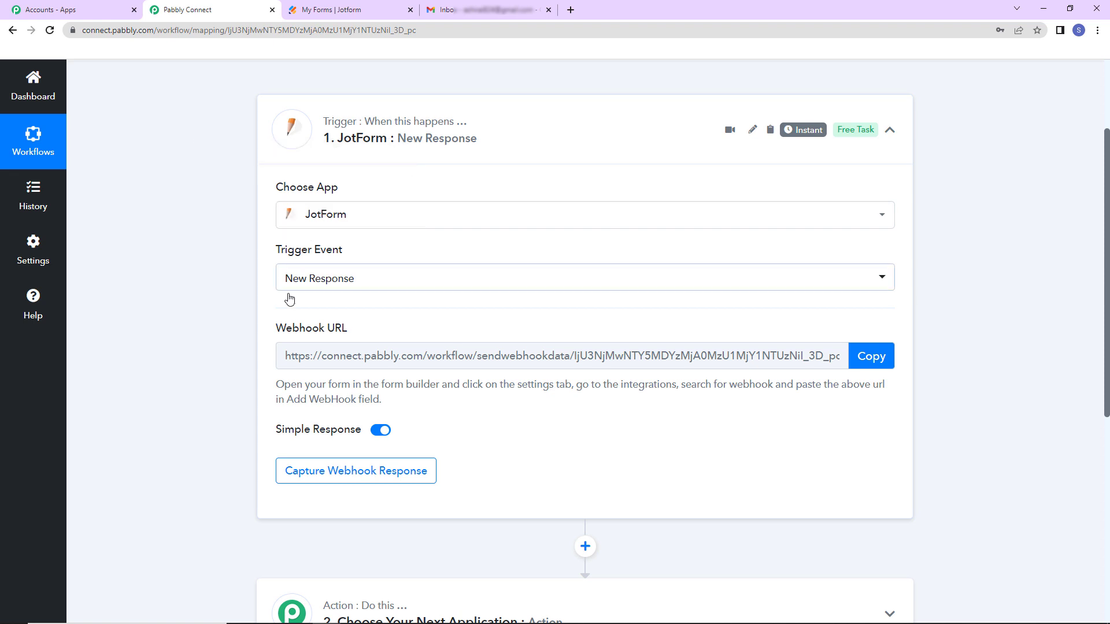
{"action": "mouse_move", "coordinate": [283, 330]}
- Copy the Pabbly webhook URL and open the WebHooks integration in the Registration Form's settings
{"action": "left_click", "coordinate": [873, 356]}
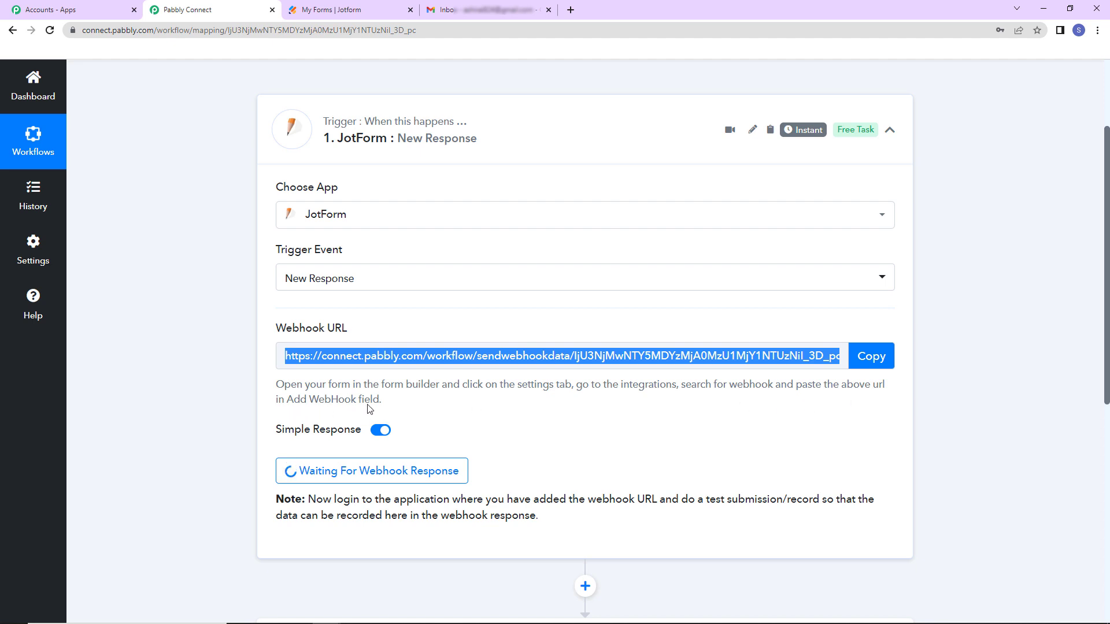
{"action": "left_click", "coordinate": [351, 14]}
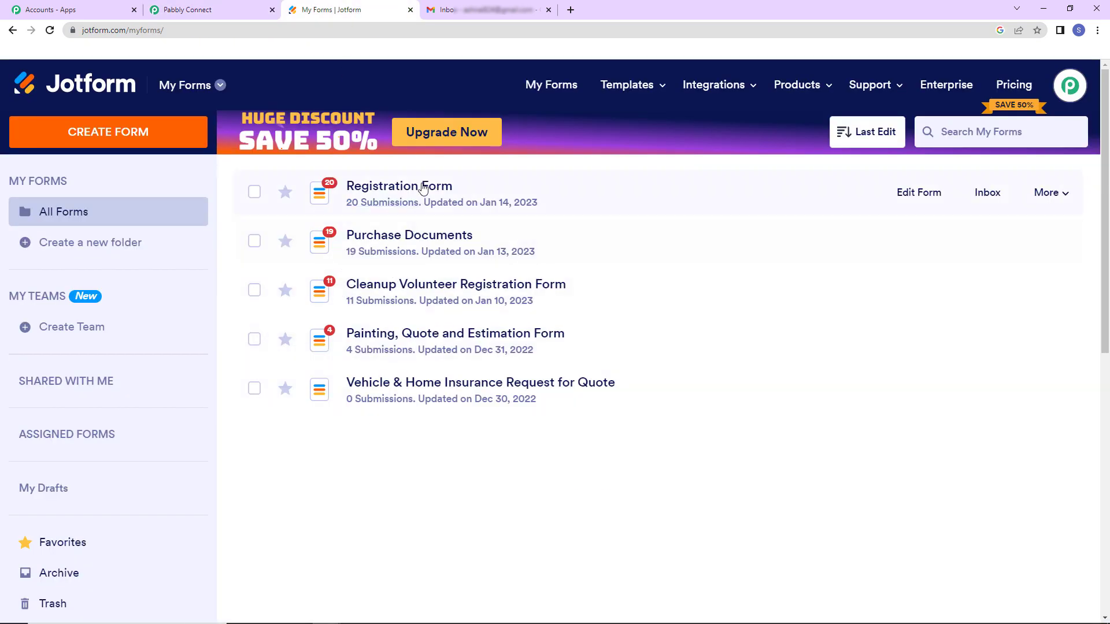
{"action": "left_click", "coordinate": [908, 194]}
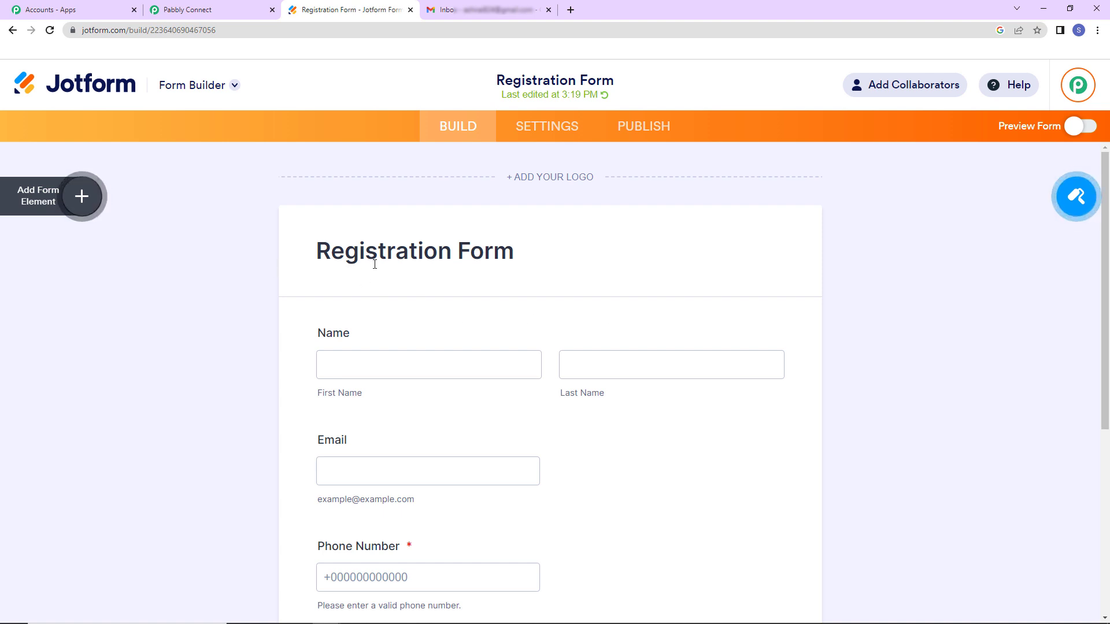
{"action": "scroll", "coordinate": [465, 320], "scroll_direction": "down", "scroll_amount": 3}
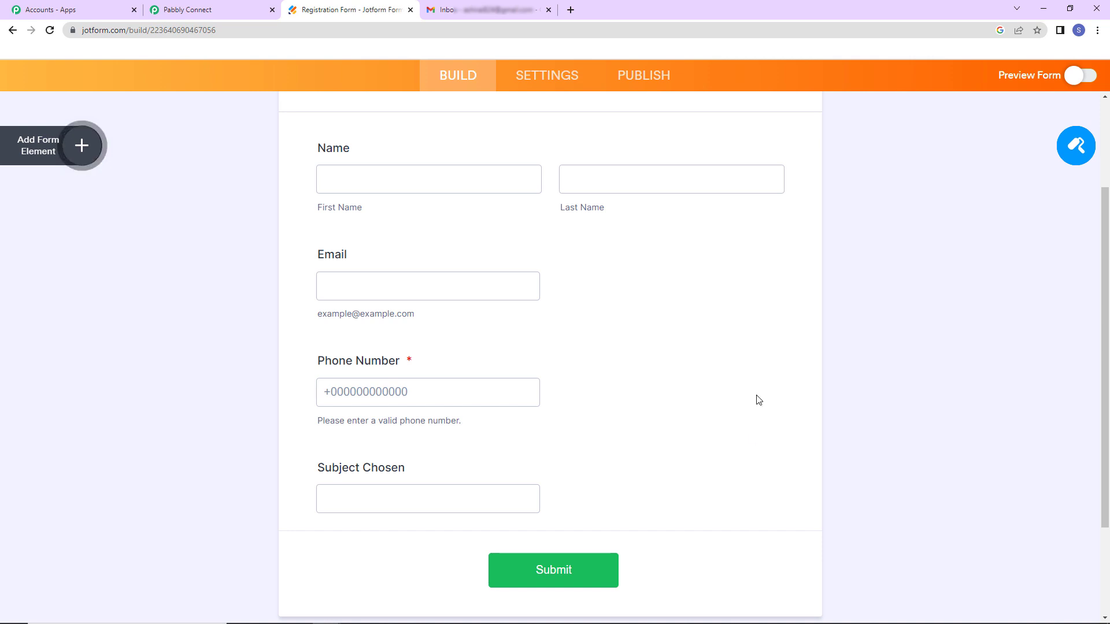
{"action": "left_click", "coordinate": [551, 81]}
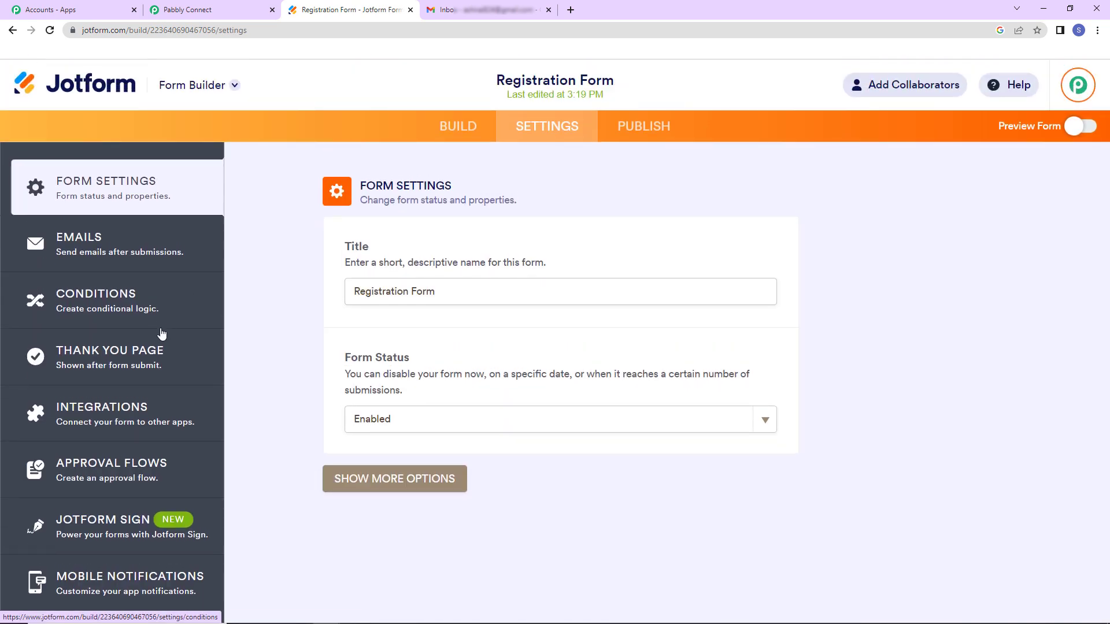
{"action": "left_click", "coordinate": [118, 416]}
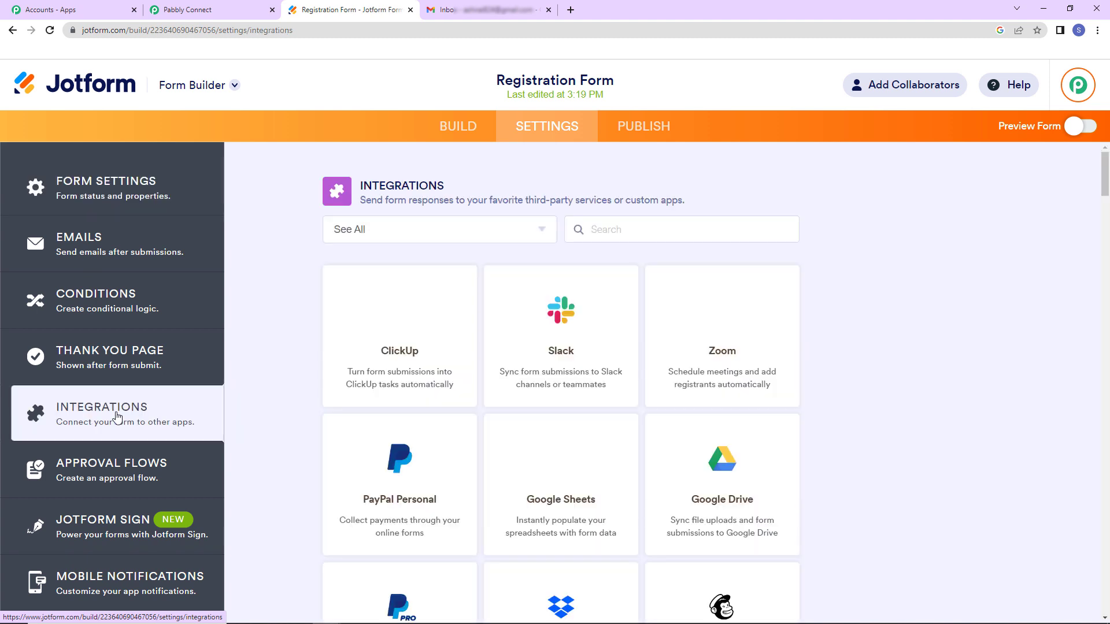
{"action": "left_click", "coordinate": [629, 232]}
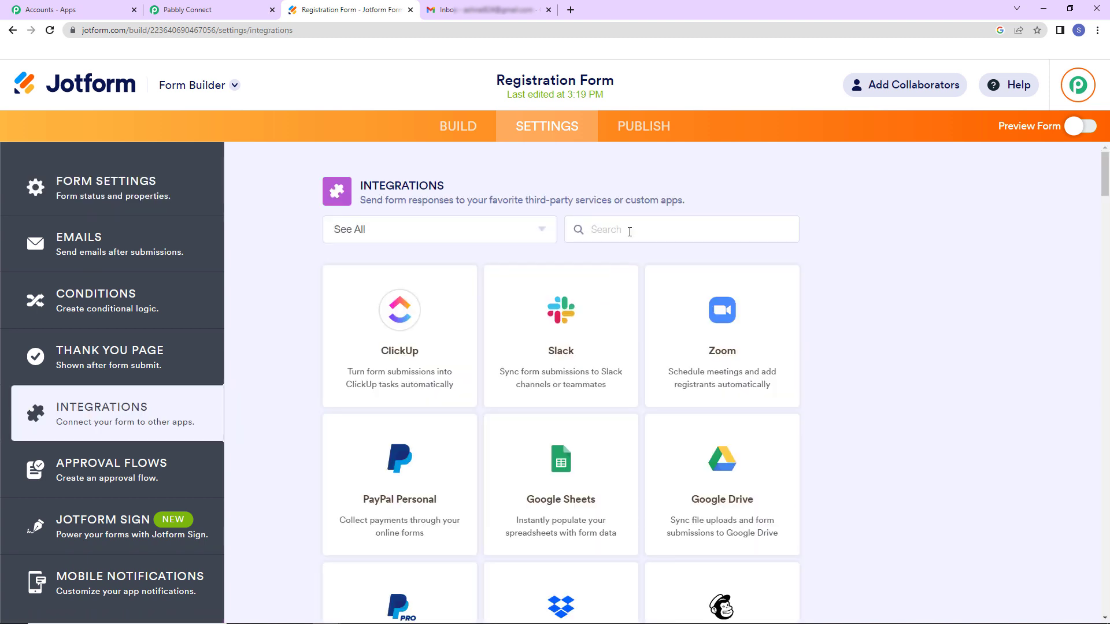
{"action": "type", "text": "web"}
{"action": "left_click", "coordinate": [564, 315]}
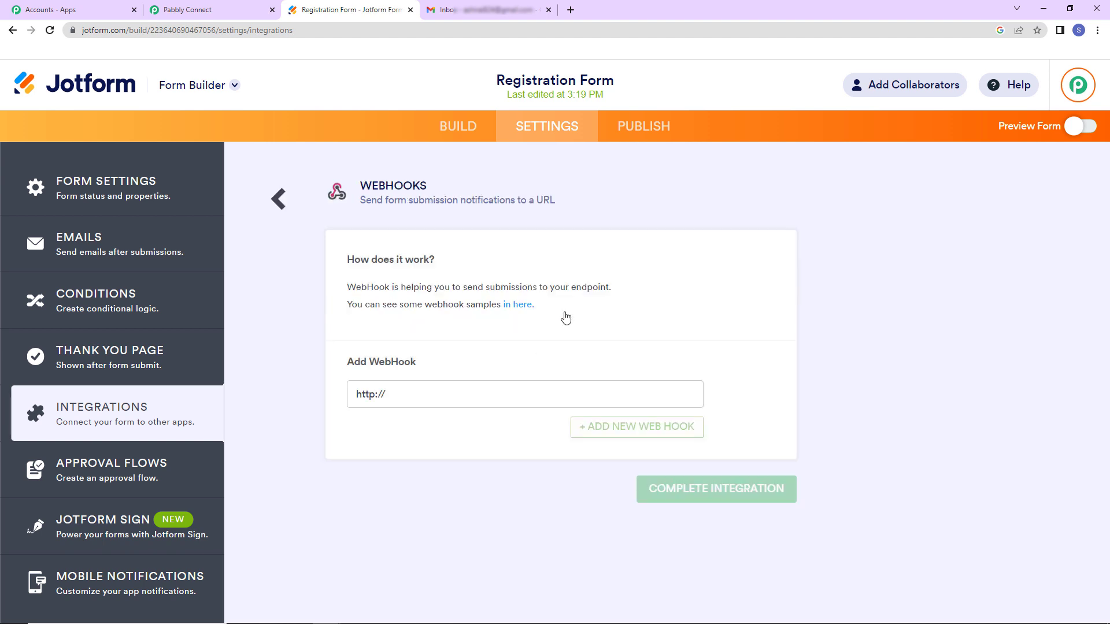
{"action": "key", "text": "ctrl+a"}
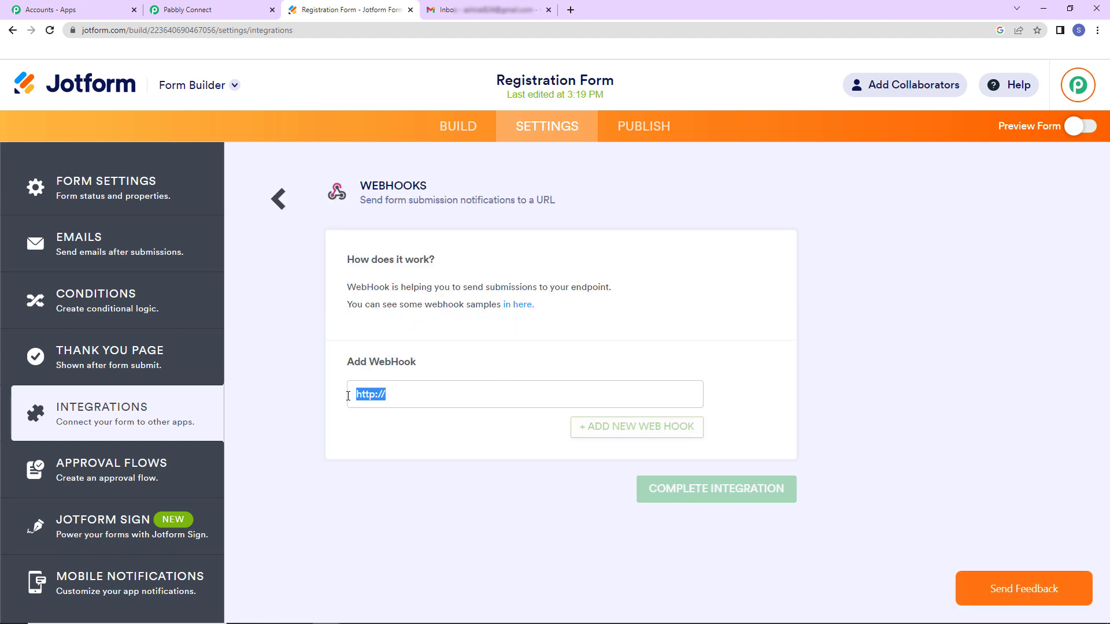
{"action": "key", "text": "BackSpace"}
{"action": "left_click", "coordinate": [217, 18]}
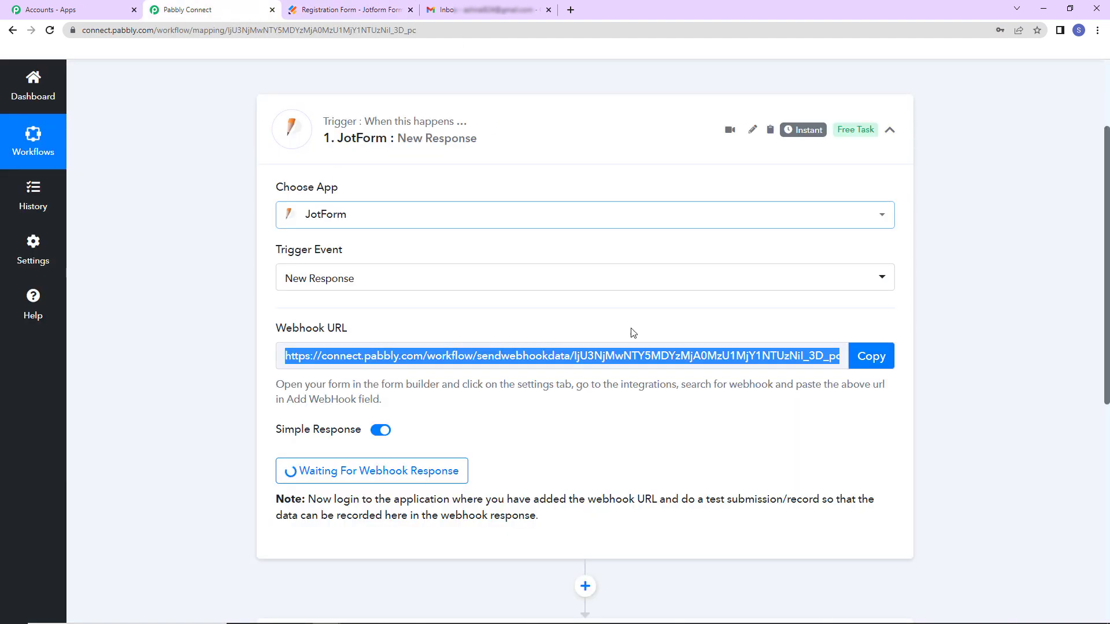
{"action": "left_click", "coordinate": [883, 356]}
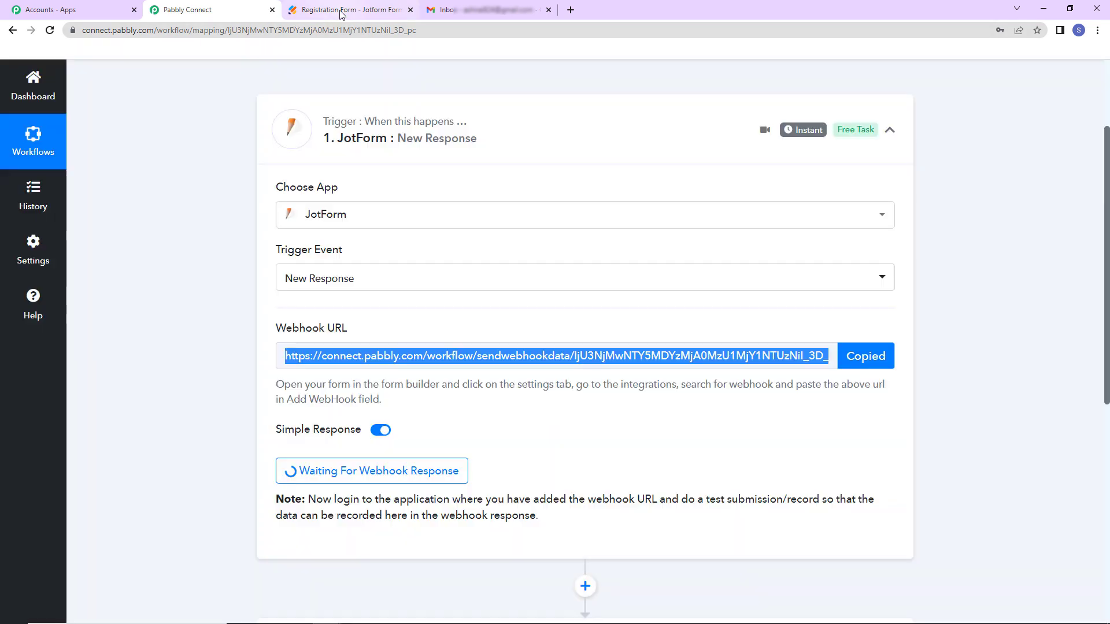
{"action": "left_click", "coordinate": [346, 10]}
{"action": "key", "text": "ctrl+v"}
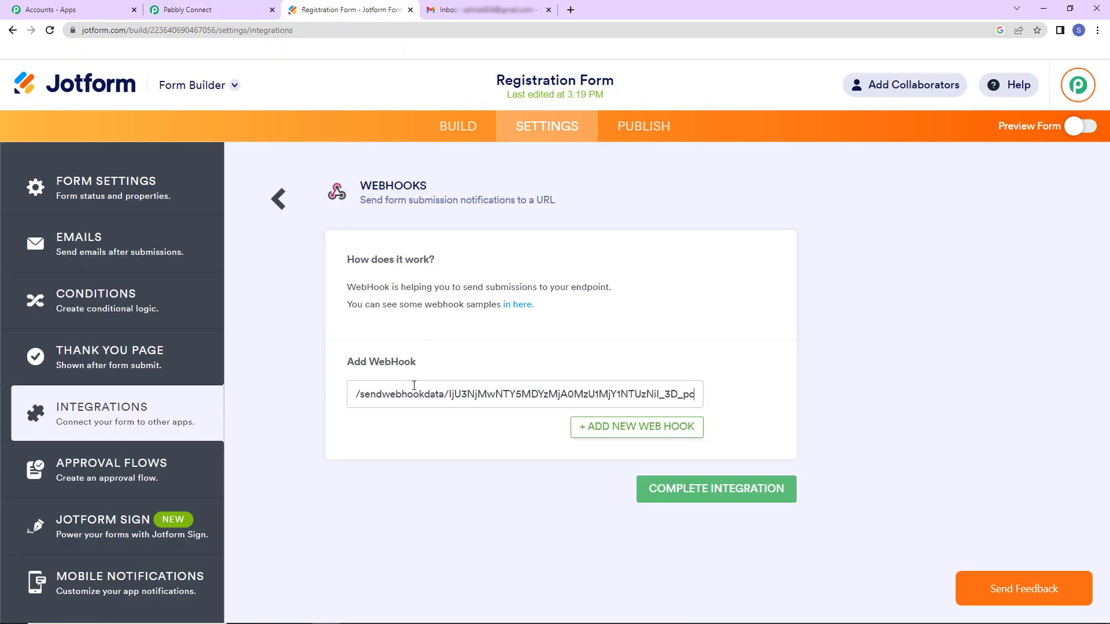
{"action": "left_click", "coordinate": [778, 493]}
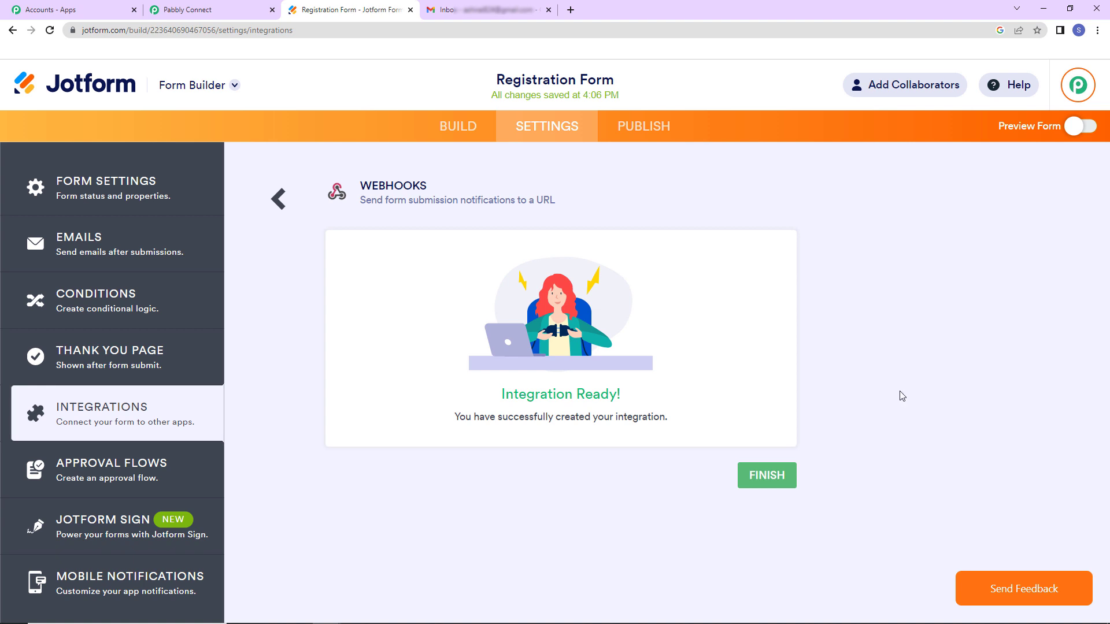
- Open the Registration Form preview while Pabbly's webhook step waits for a response
{"action": "left_click", "coordinate": [461, 127]}
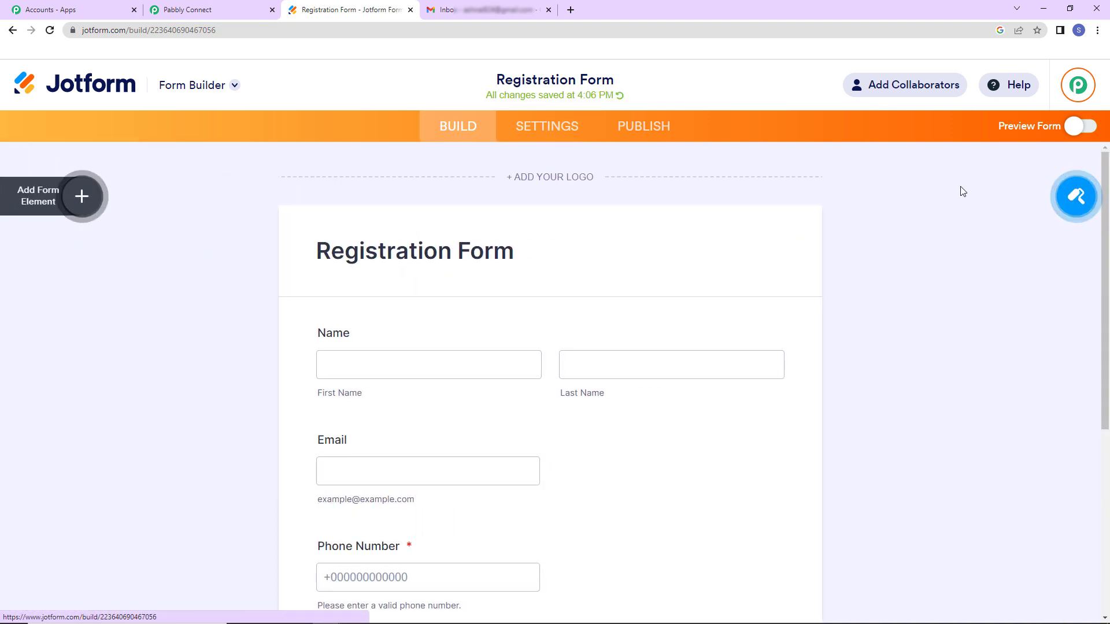
{"action": "left_click", "coordinate": [1074, 127]}
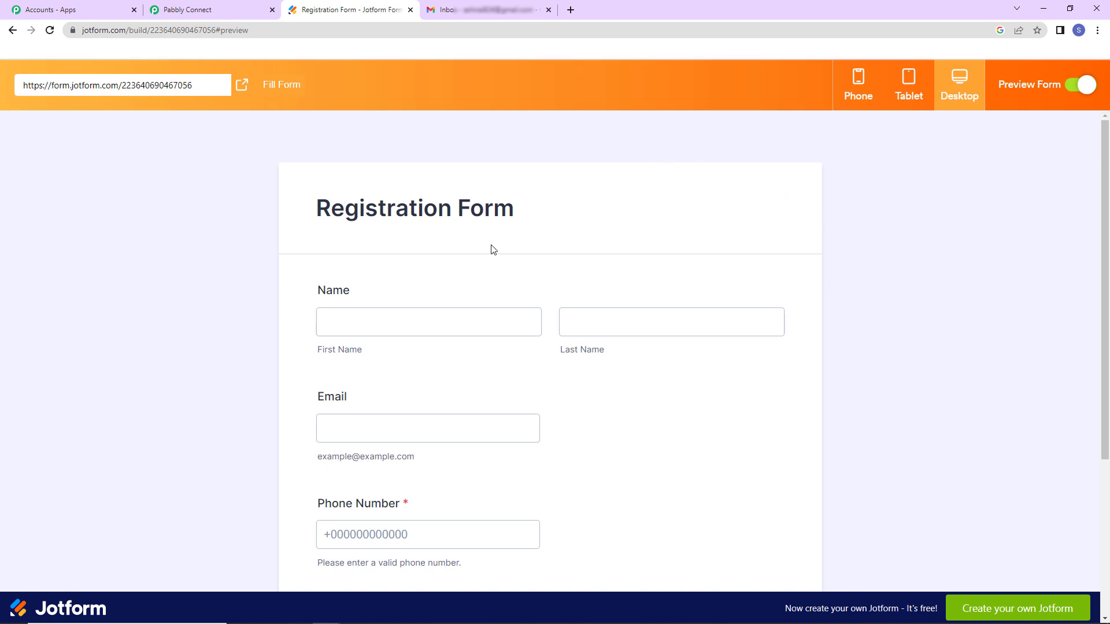
{"action": "left_click", "coordinate": [203, 10]}
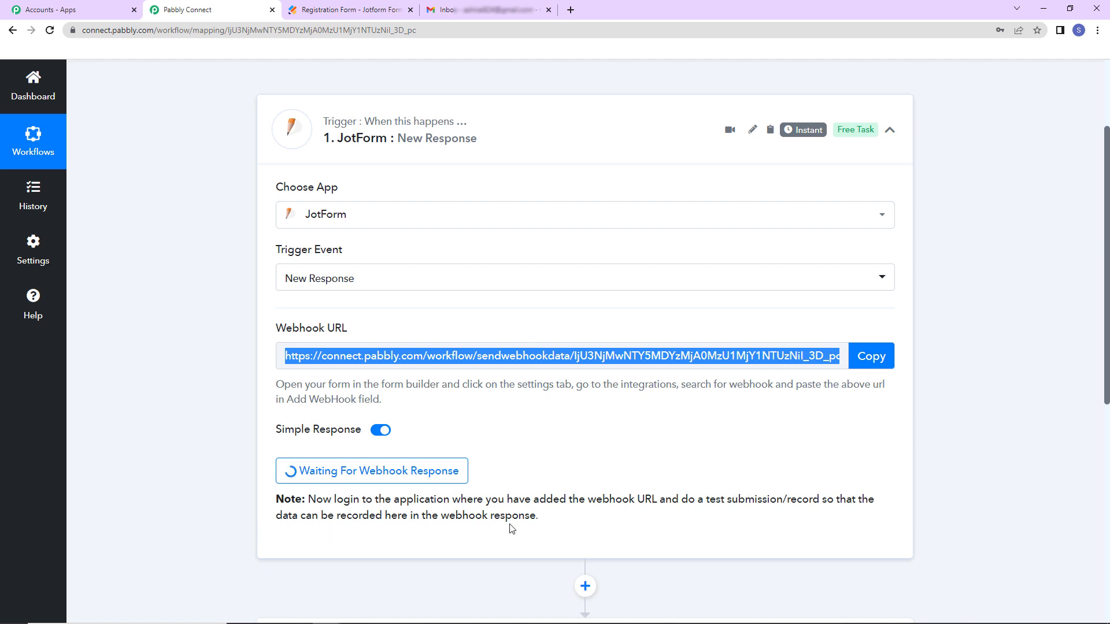
{"action": "left_click", "coordinate": [393, 12]}
- Fill the form with autofilled test details and subject French, then submit it
{"action": "left_click", "coordinate": [459, 325]}
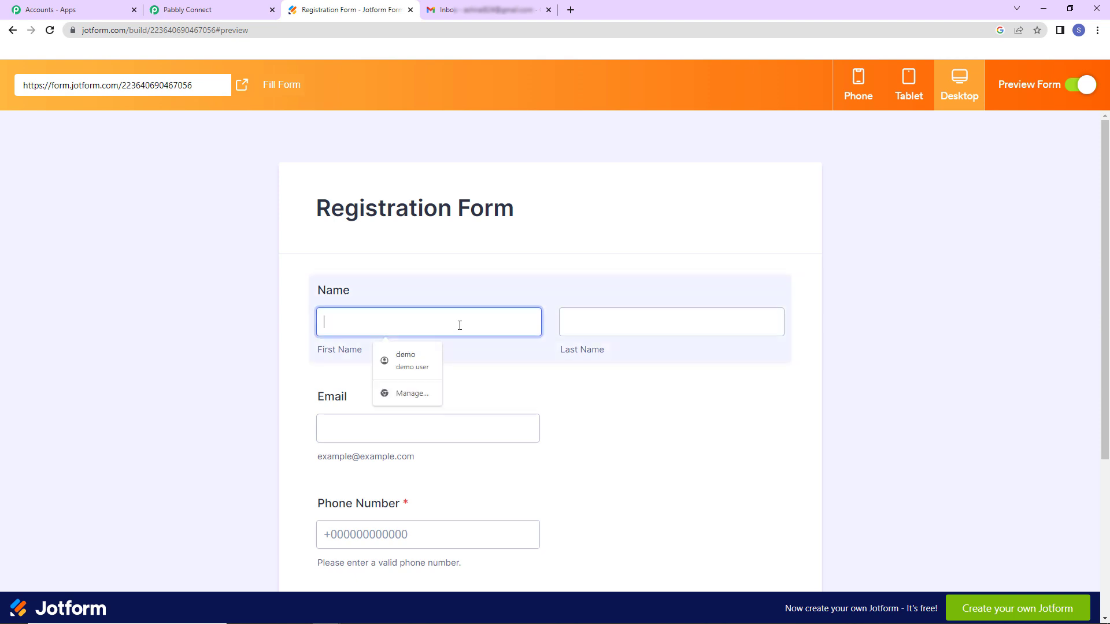
{"action": "left_click", "coordinate": [414, 359]}
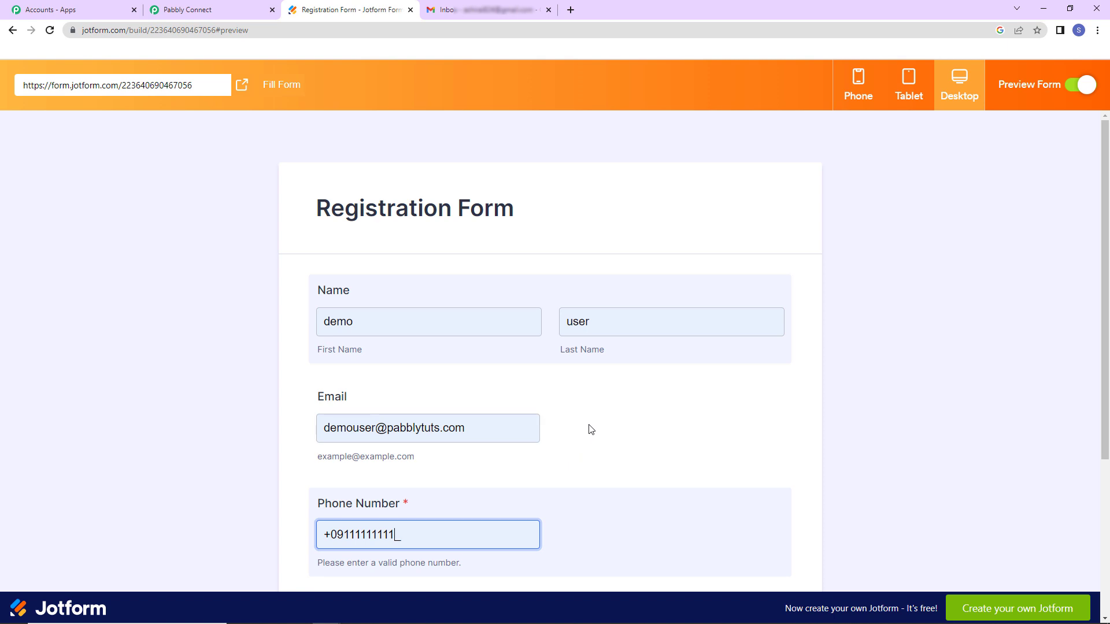
{"action": "type", "text": "1"}
{"action": "scroll", "coordinate": [592, 429], "scroll_direction": "down", "scroll_amount": 4}
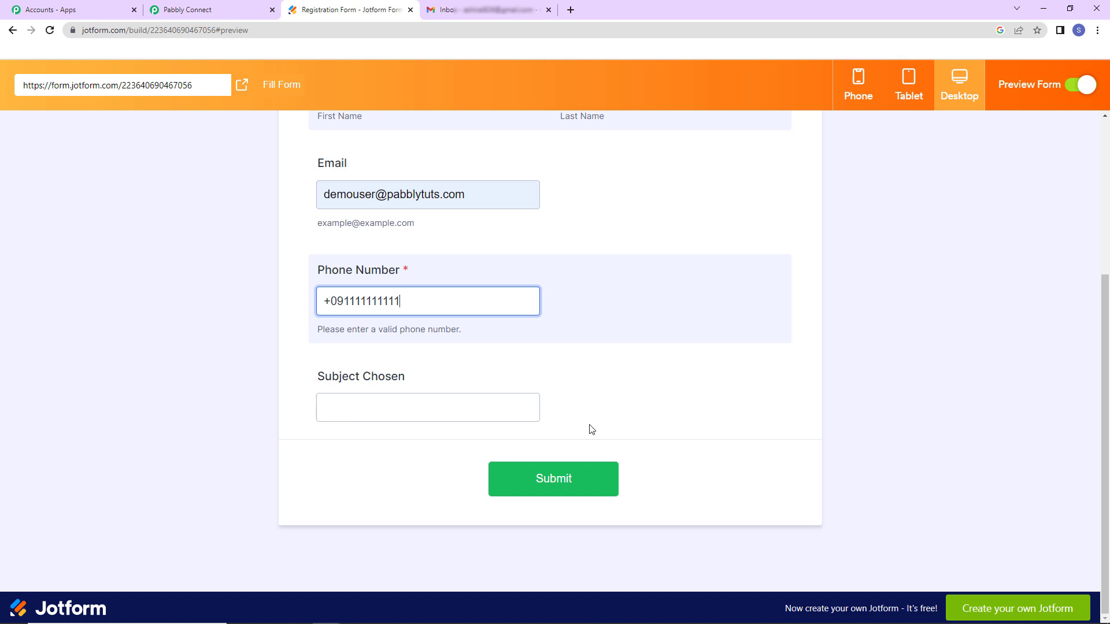
{"action": "left_click", "coordinate": [468, 405]}
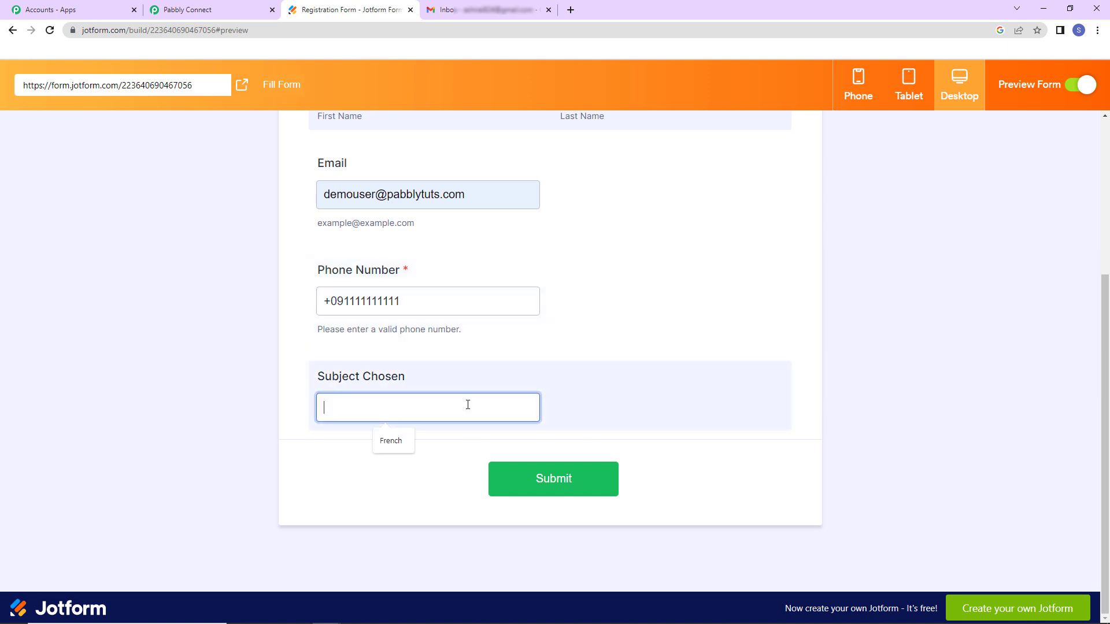
{"action": "type", "text": "French"}
{"action": "left_click", "coordinate": [523, 475]}
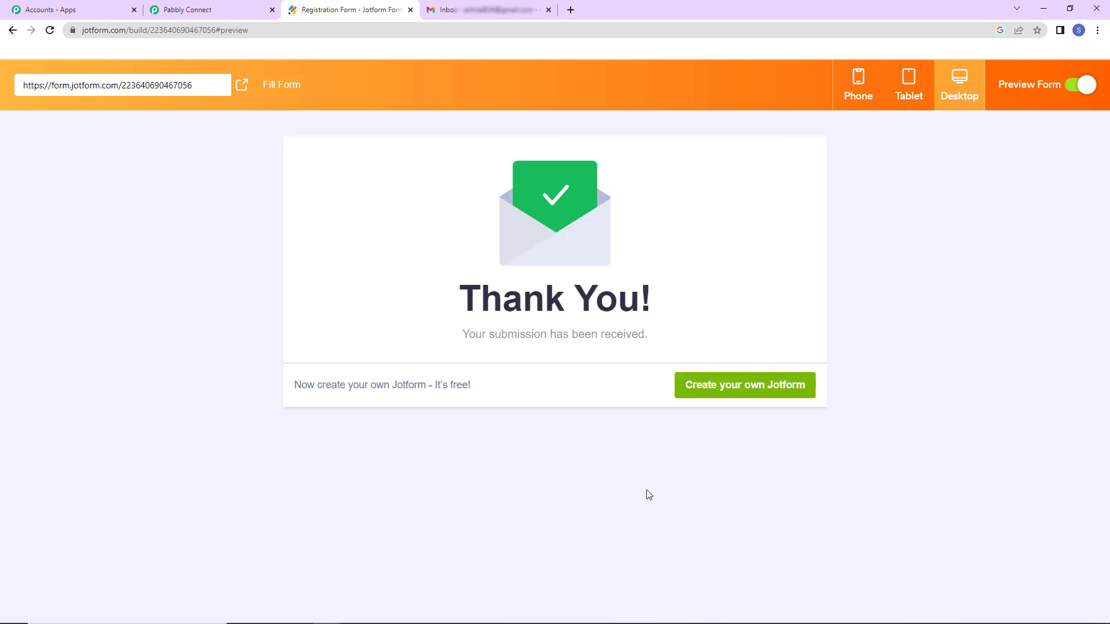
- Review the captured JotForm response fields in Pabbly, such as subject French and form title Registration Form
{"action": "left_click", "coordinate": [186, 10]}
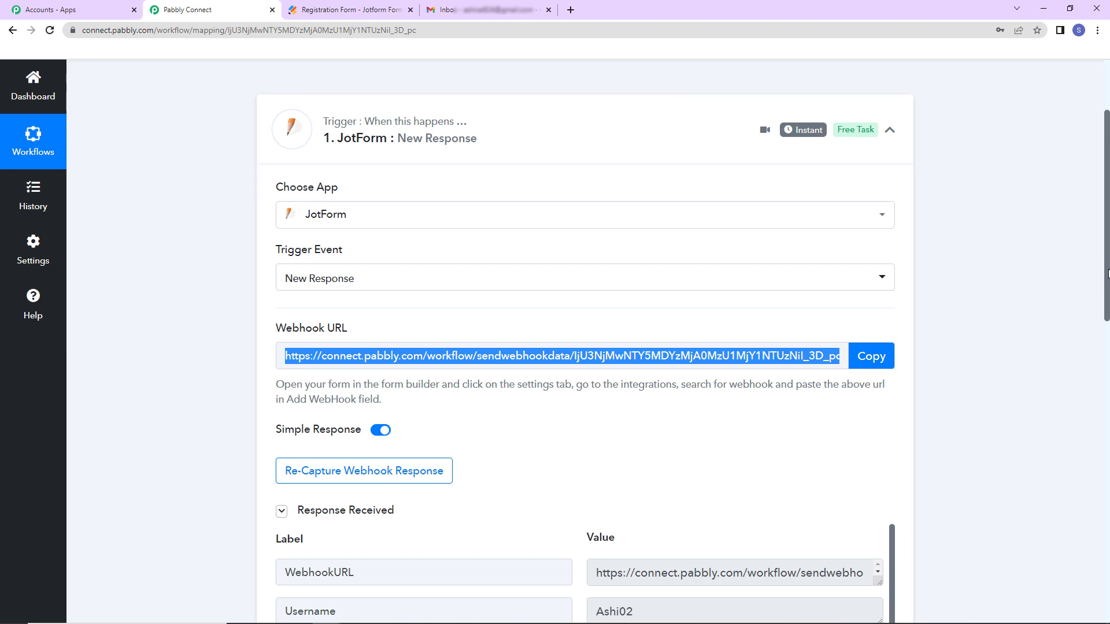
{"action": "left_click_drag", "start_coordinate": [1106, 274], "coordinate": [1107, 425]}
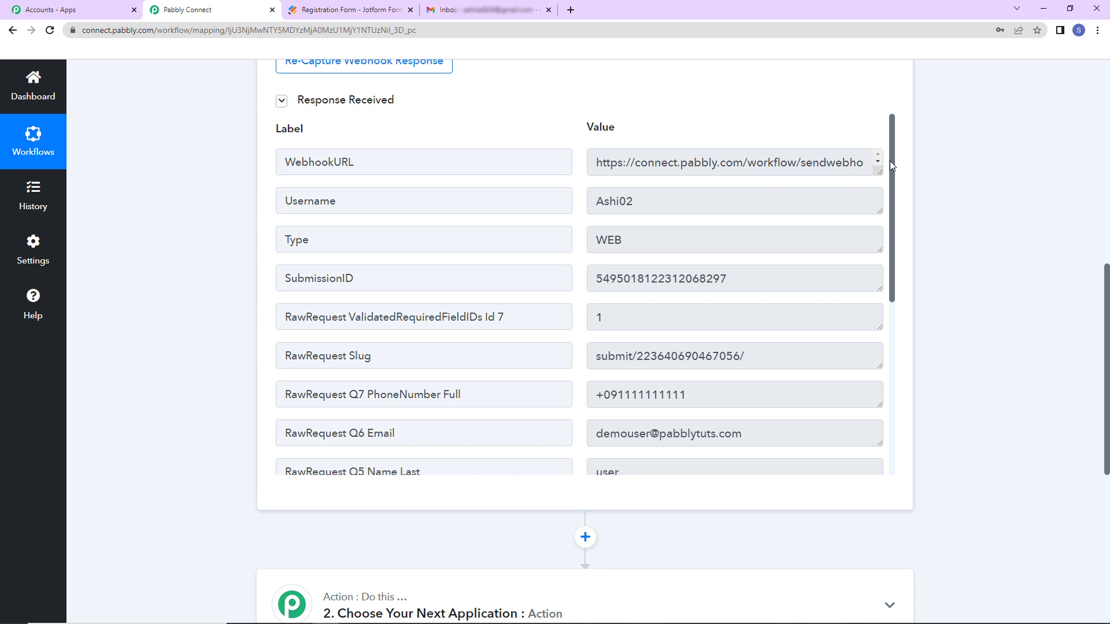
{"action": "left_click_drag", "start_coordinate": [895, 171], "coordinate": [905, 328]}
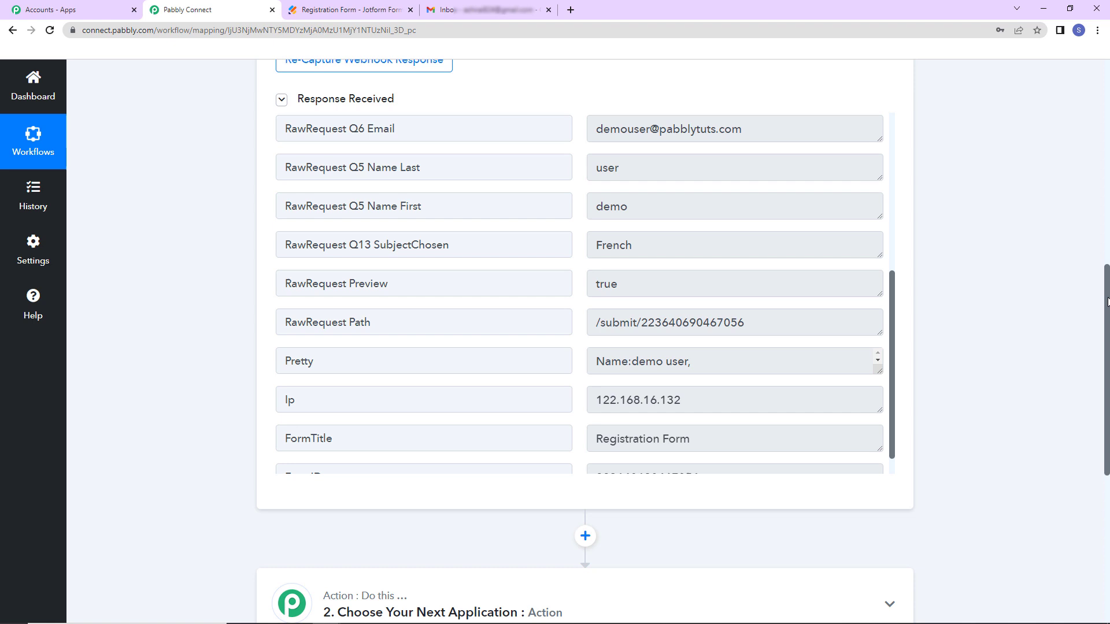
{"action": "left_click_drag", "start_coordinate": [1106, 287], "coordinate": [1106, 386]}
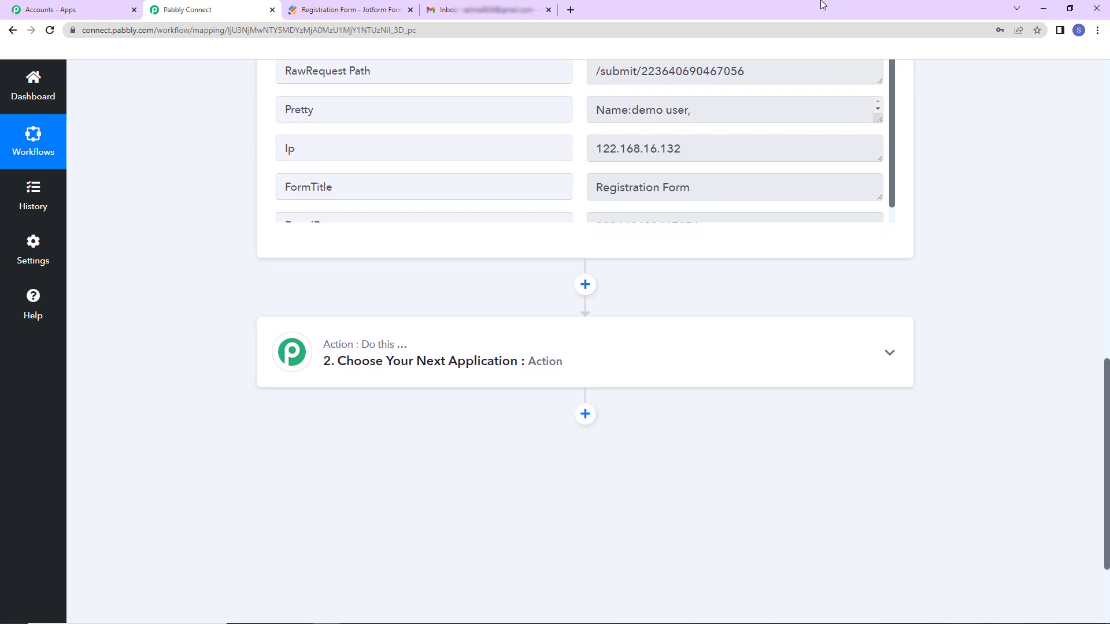
- Set the action step to Gmail with the Send Email event
{"action": "left_click", "coordinate": [590, 363]}
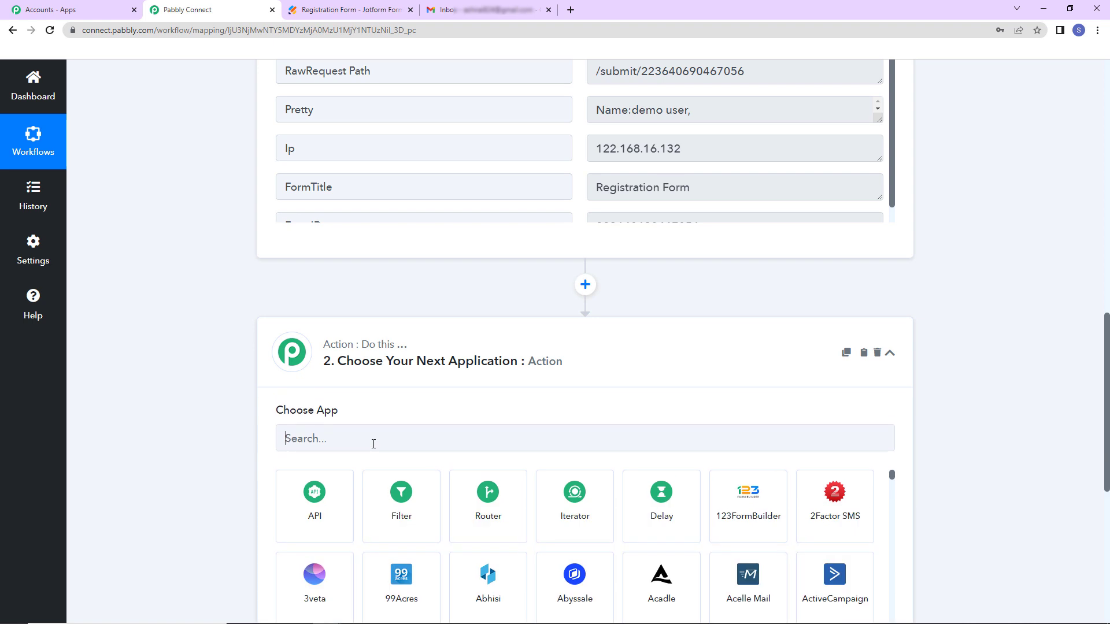
{"action": "left_click", "coordinate": [355, 437]}
{"action": "type", "text": "gmail"}
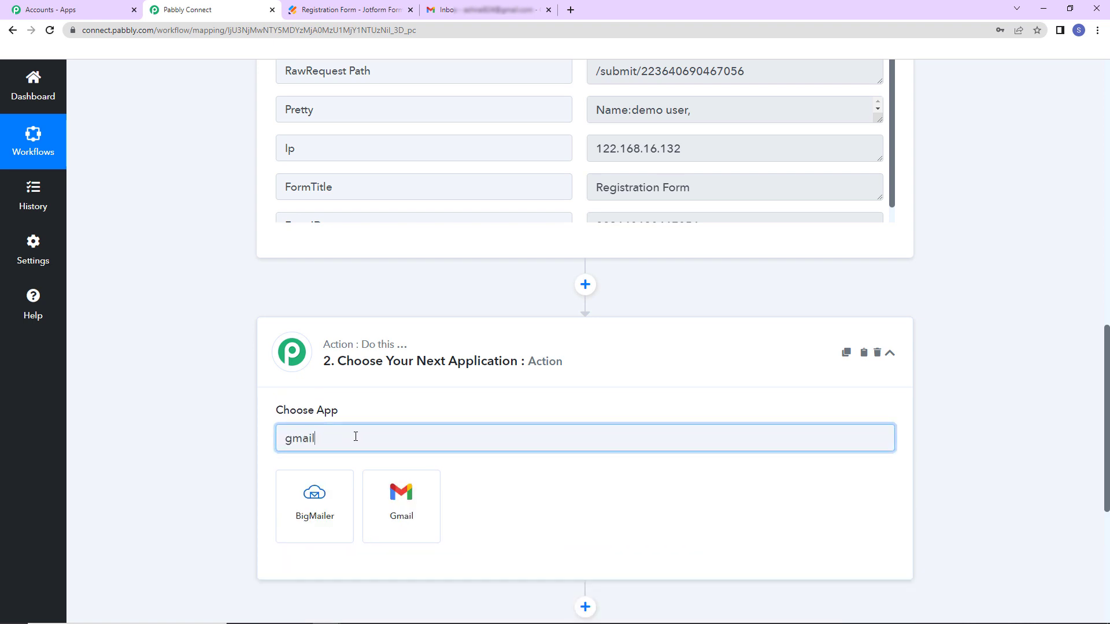
{"action": "left_click", "coordinate": [401, 503]}
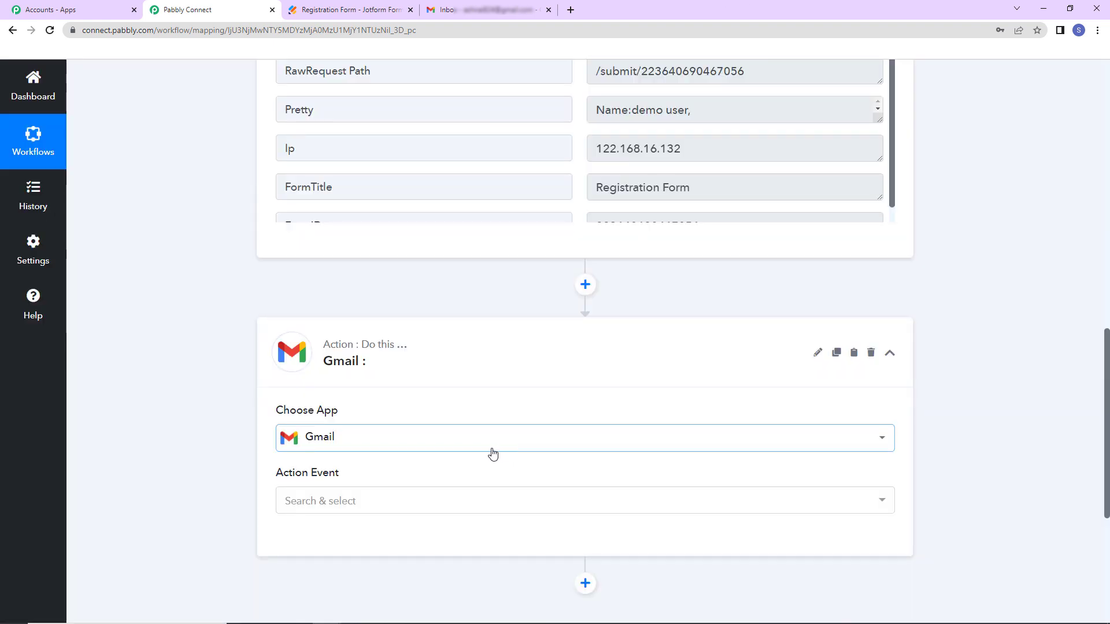
{"action": "left_click", "coordinate": [311, 501]}
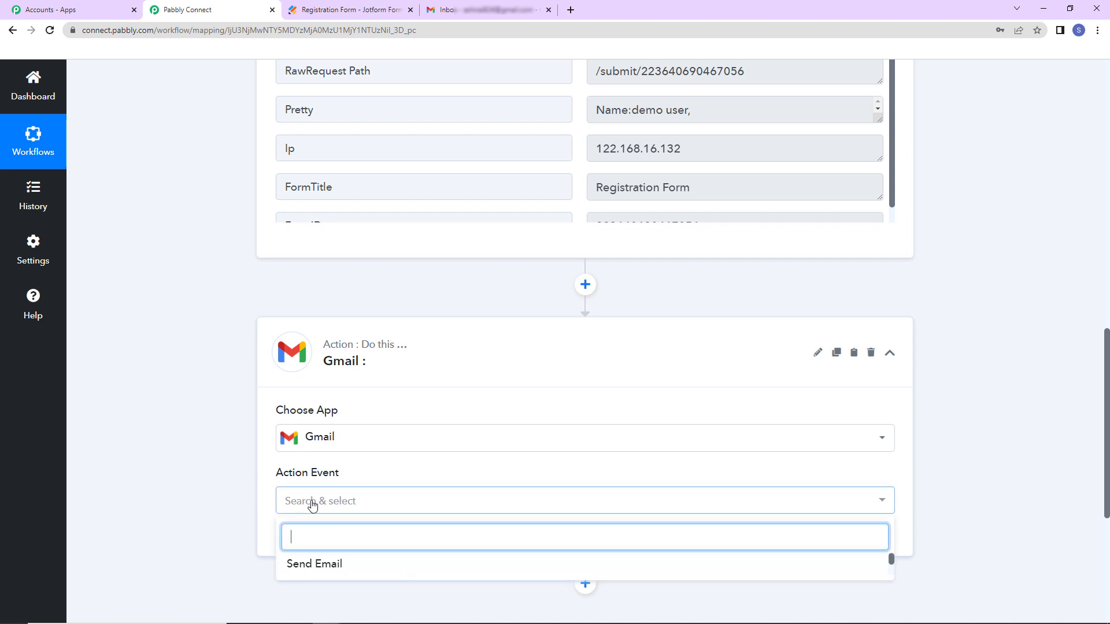
{"action": "left_click", "coordinate": [312, 564]}
- Add a new Gmail connection, authorising Pabbly Connect's access to a Google account
{"action": "left_click", "coordinate": [324, 540]}
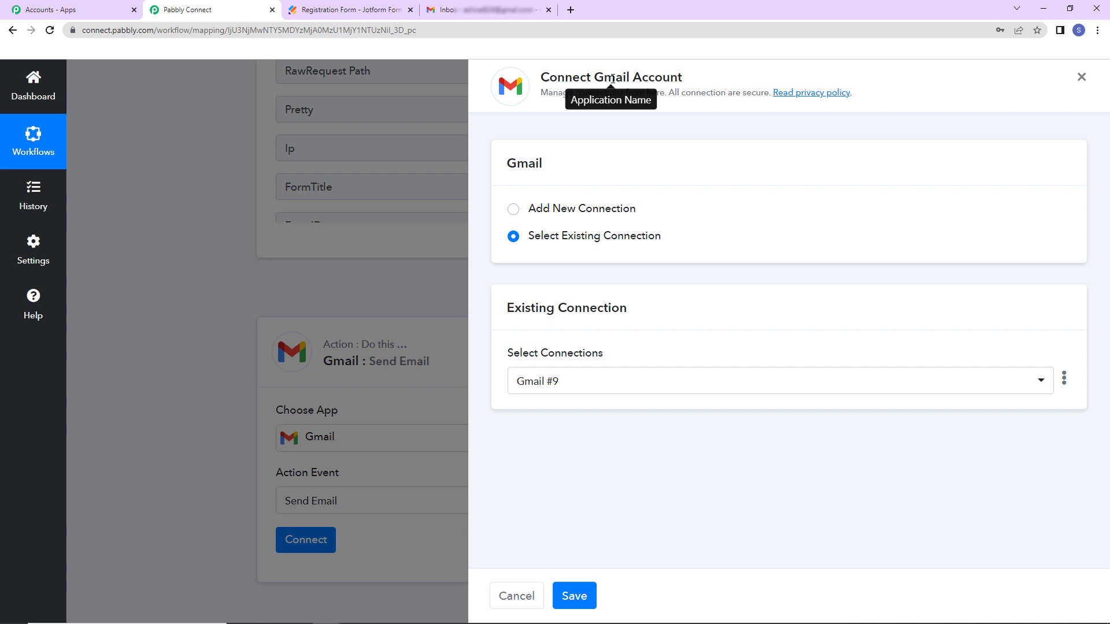
{"action": "left_click_drag", "start_coordinate": [595, 77], "coordinate": [725, 85]}
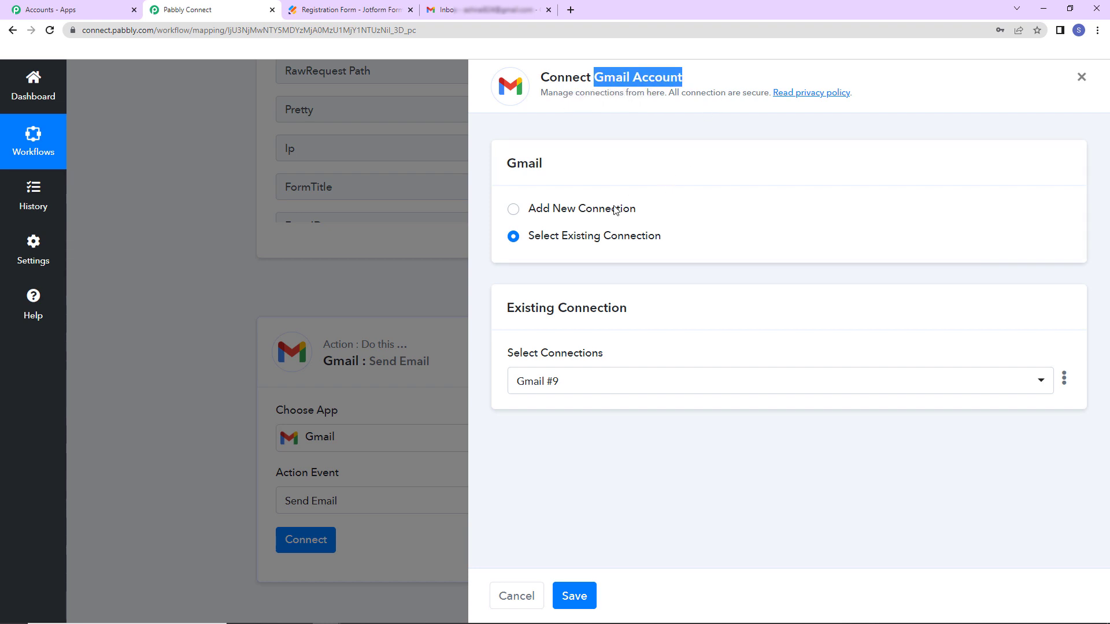
{"action": "left_click", "coordinate": [513, 209]}
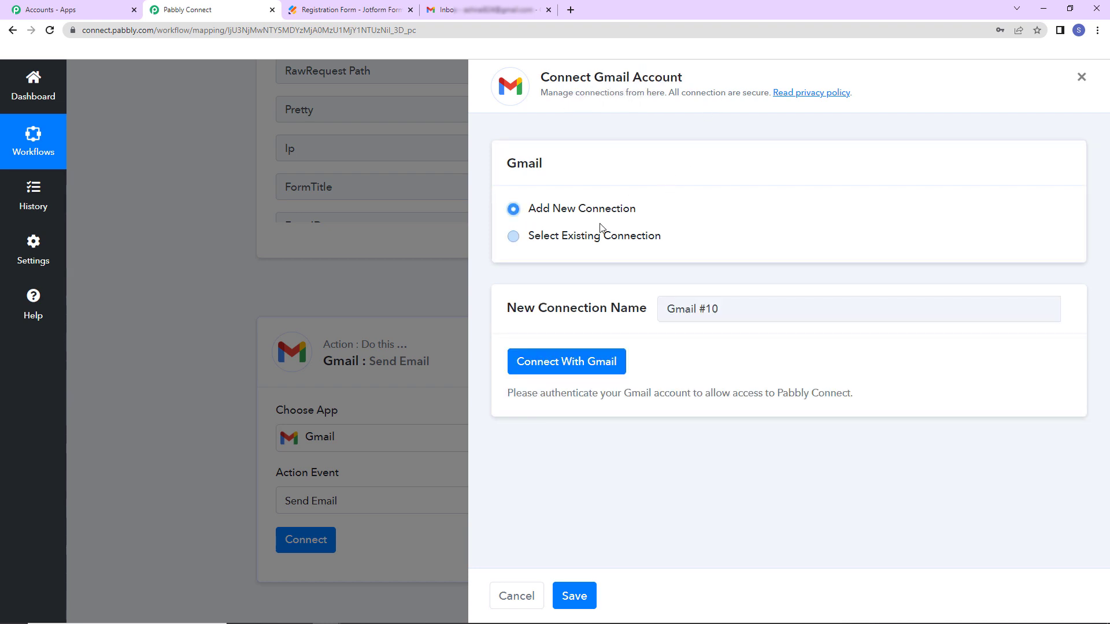
{"action": "left_click", "coordinate": [616, 370]}
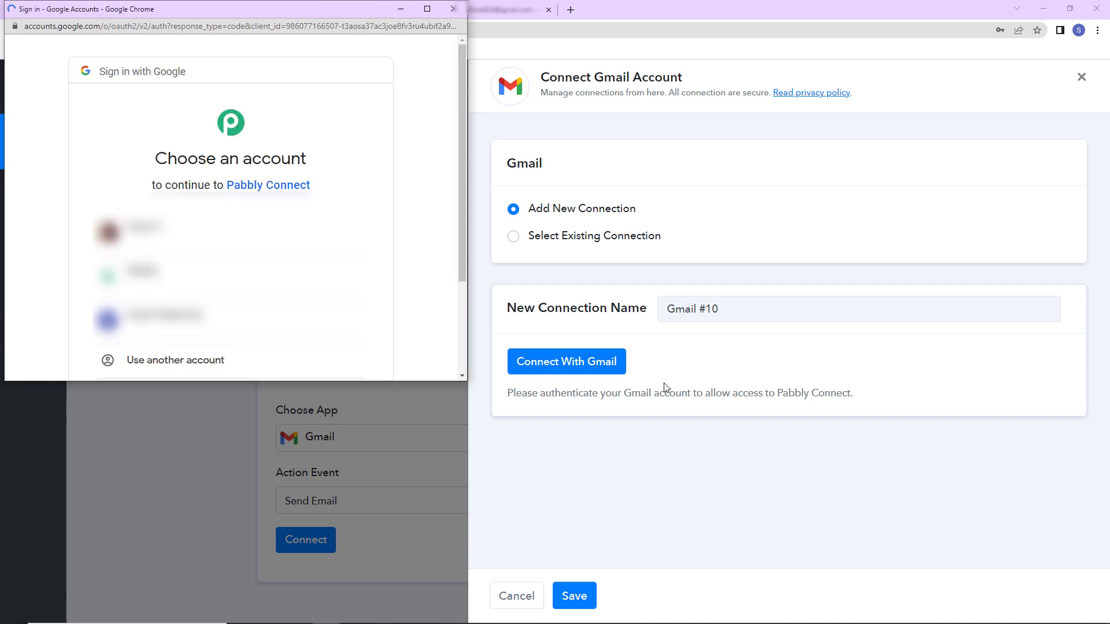
{"action": "left_click", "coordinate": [274, 324]}
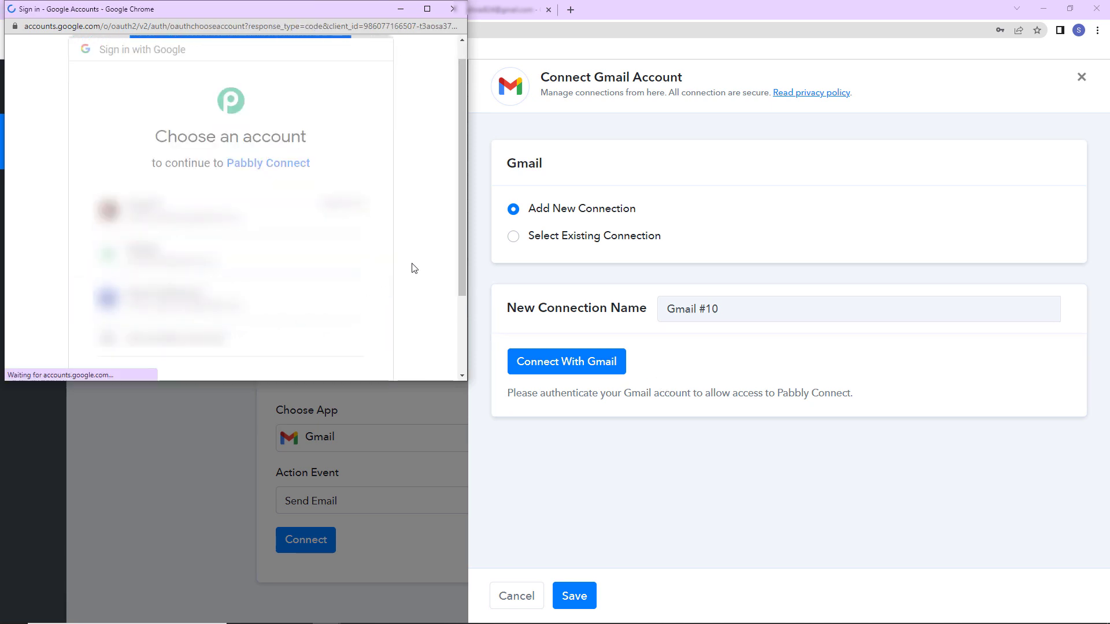
{"action": "left_click_drag", "start_coordinate": [460, 105], "coordinate": [451, 239]}
{"action": "scroll", "coordinate": [396, 258], "scroll_direction": "down", "scroll_amount": 1}
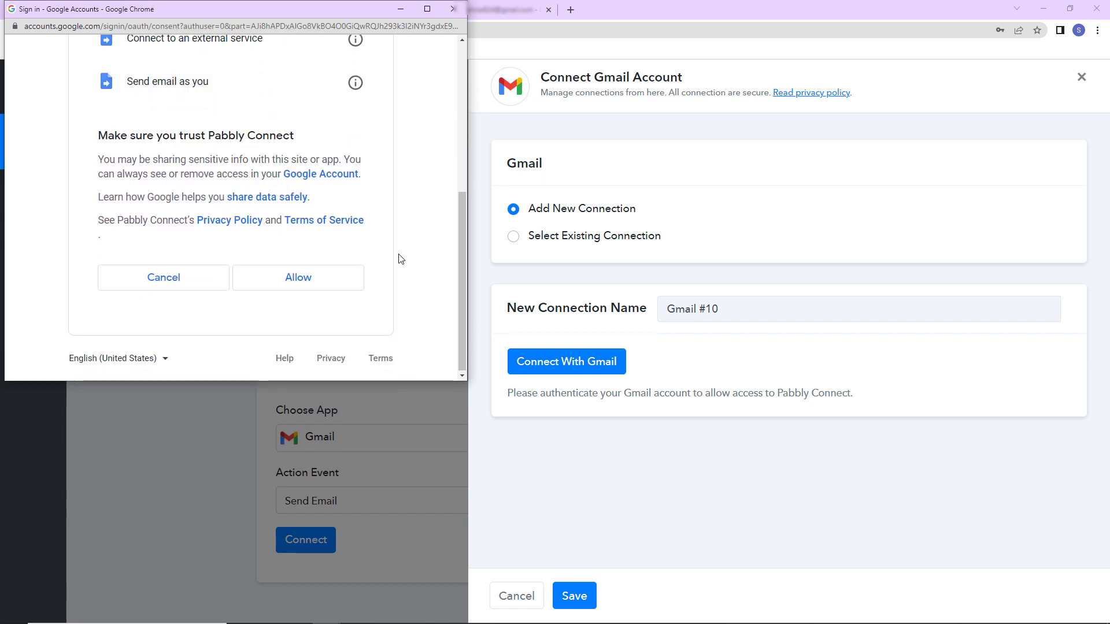
{"action": "left_click", "coordinate": [347, 283]}
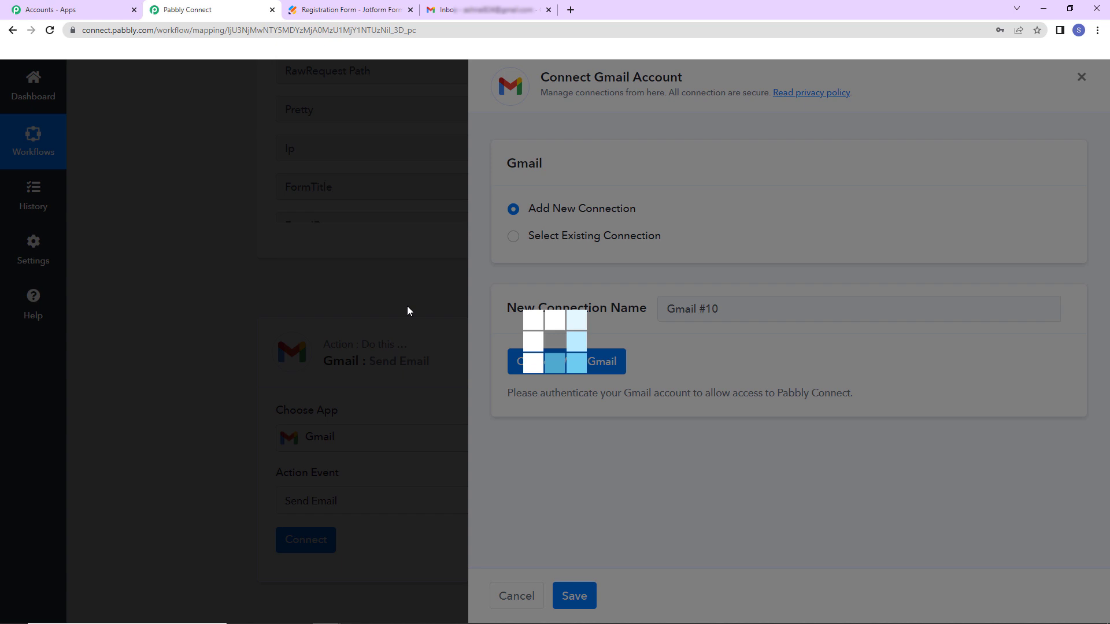
{"action": "key", "text": "Return"}
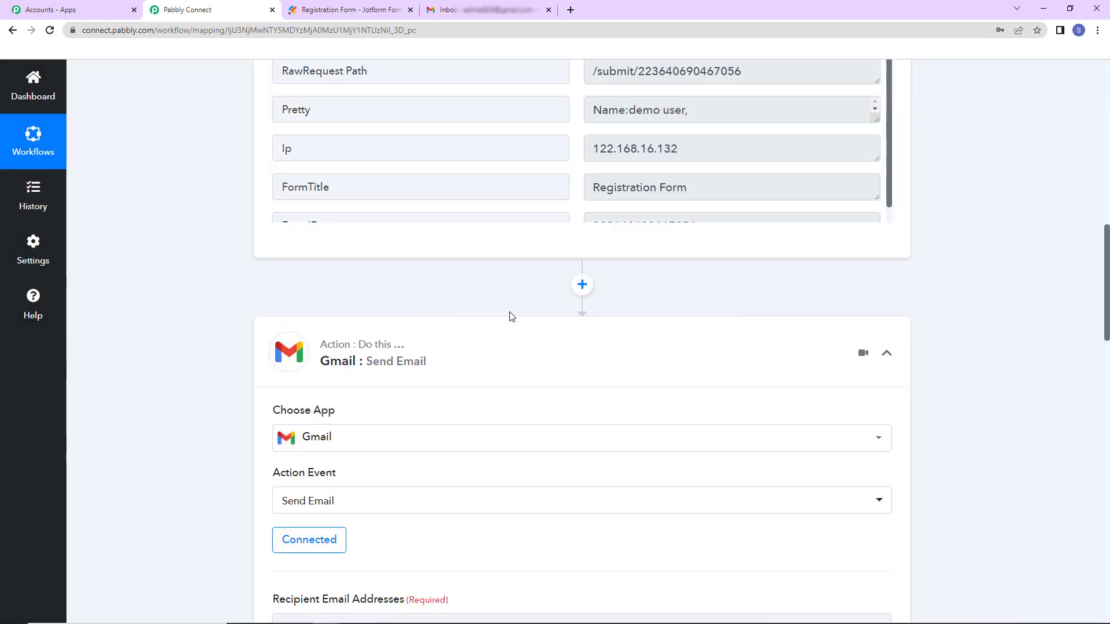
{"action": "scroll", "coordinate": [1106, 243], "scroll_direction": "down", "scroll_amount": 9}
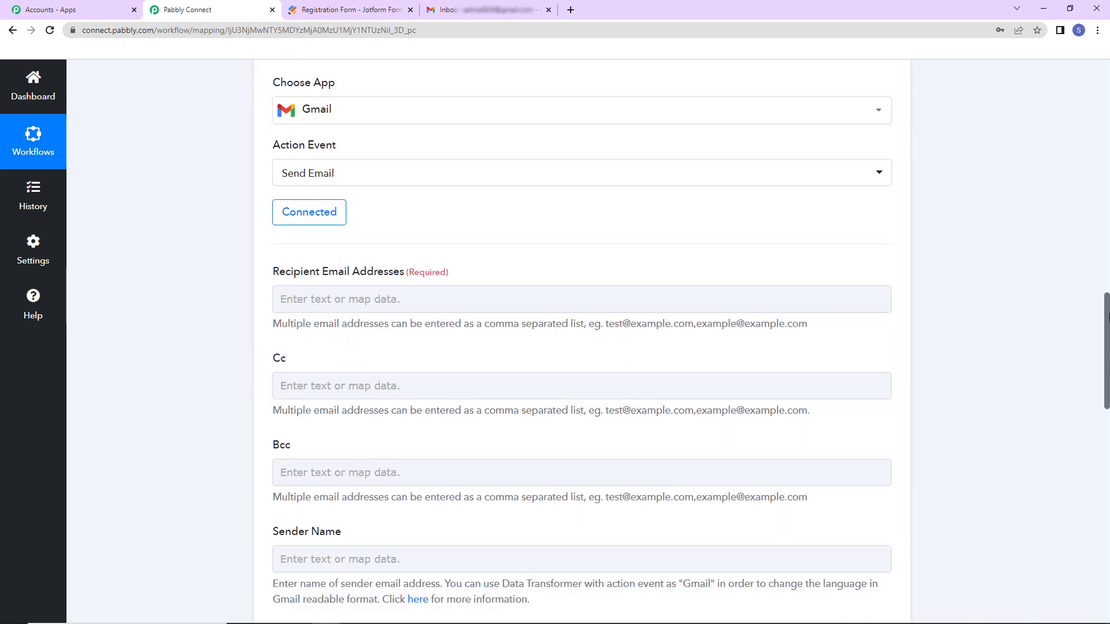
{"action": "left_click", "coordinate": [637, 94]}
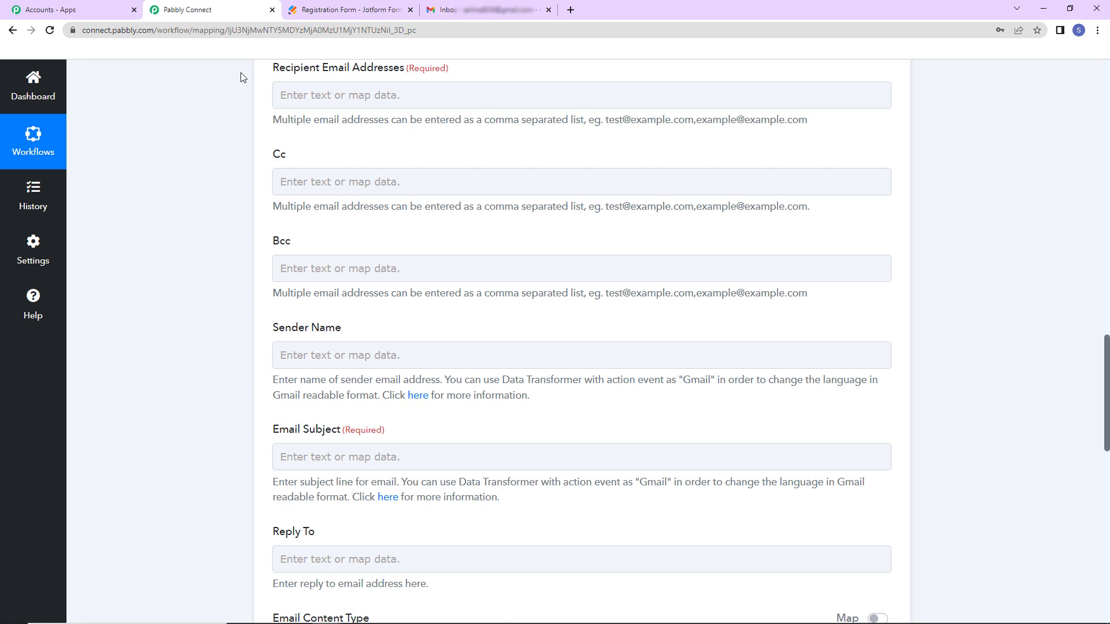
- Map the JotForm Q6 Email answer into the Recipient Email Addresses field
{"action": "left_click", "coordinate": [319, 93]}
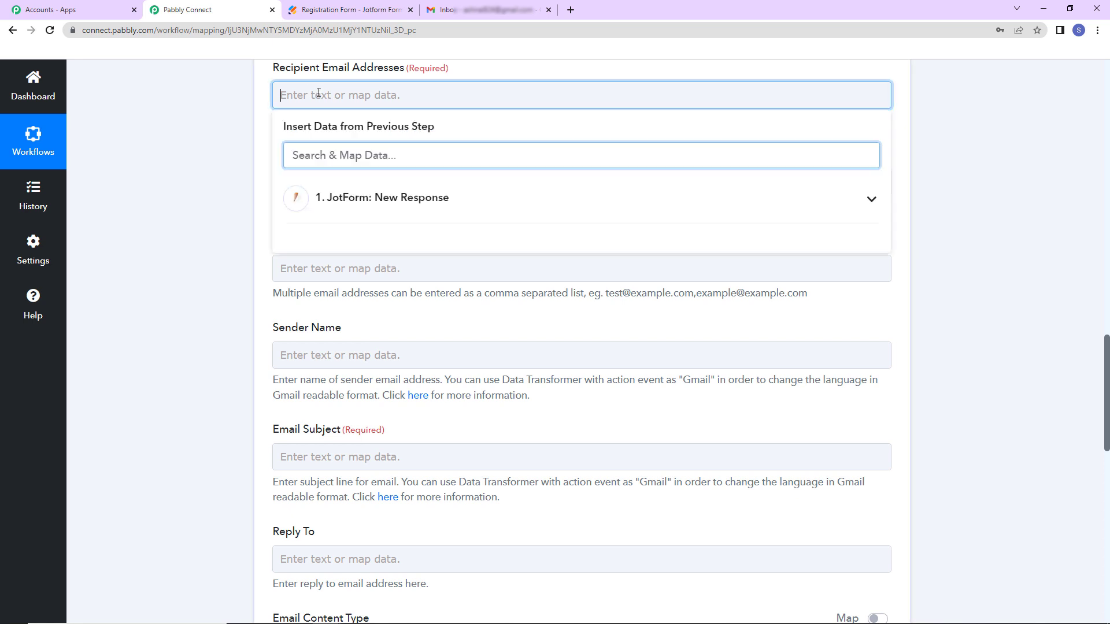
{"action": "left_click", "coordinate": [385, 209]}
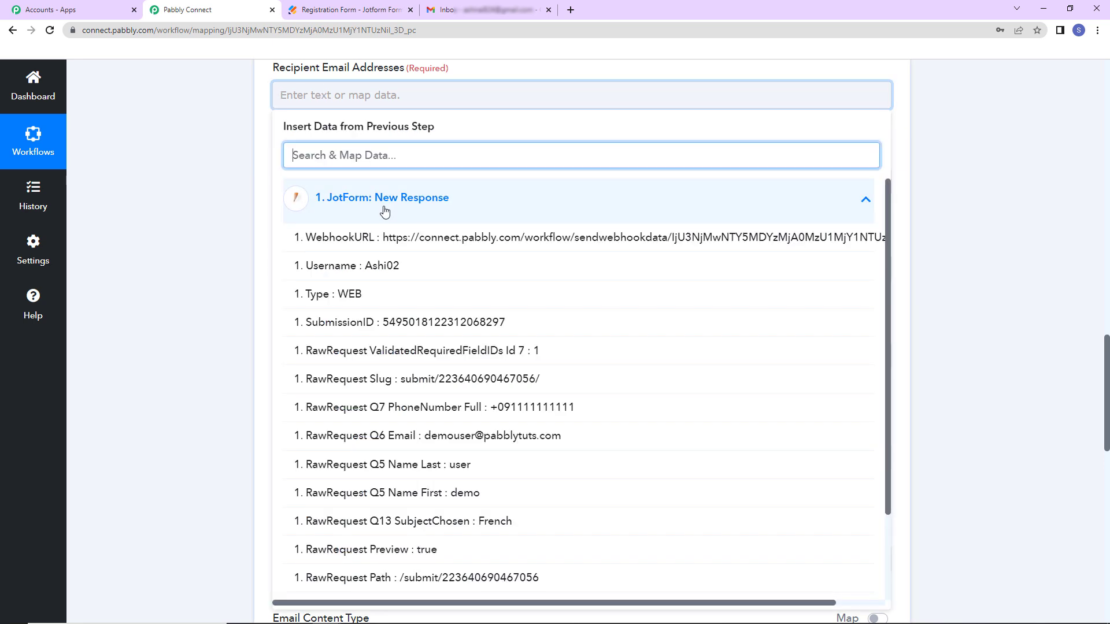
{"action": "left_click", "coordinate": [483, 434]}
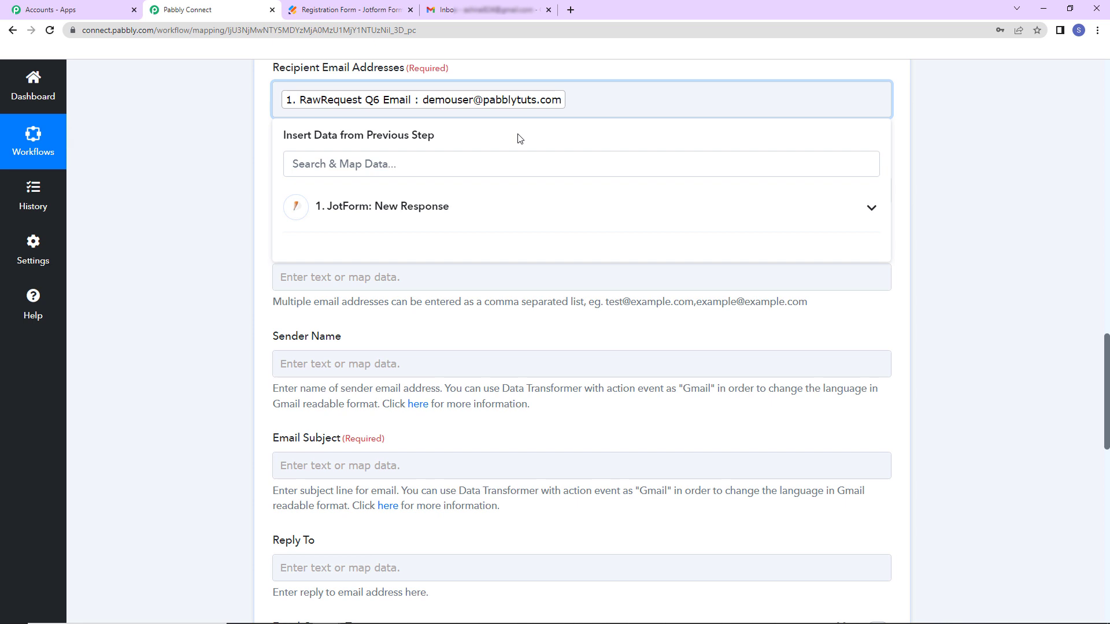
{"action": "left_click", "coordinate": [228, 122]}
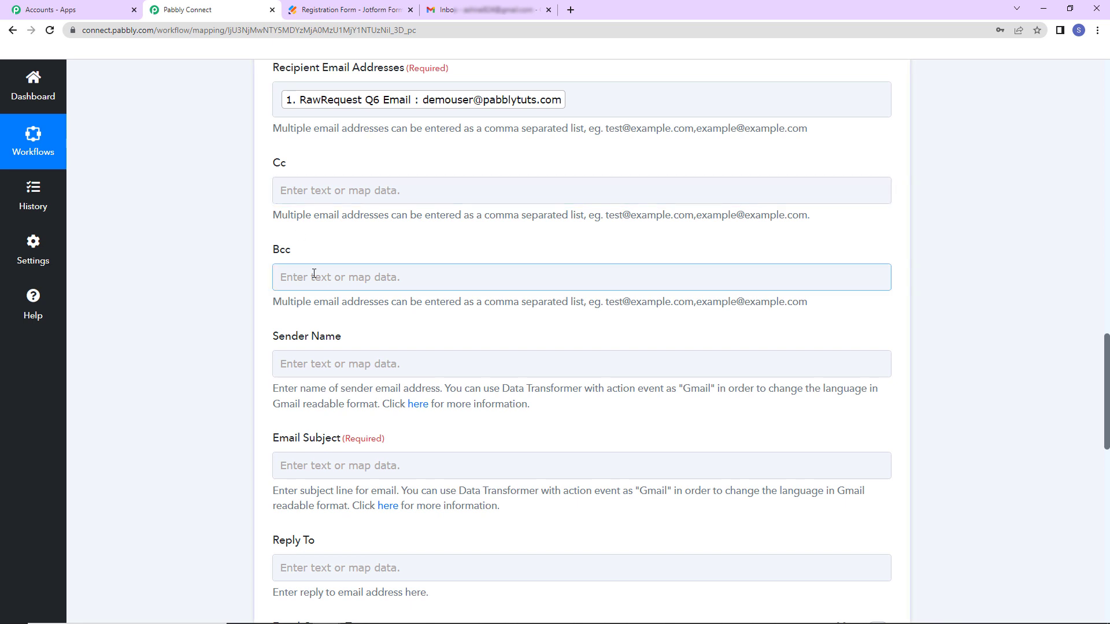
{"action": "scroll", "coordinate": [397, 305], "scroll_direction": "up", "scroll_amount": 2}
{"action": "scroll", "coordinate": [384, 393], "scroll_direction": "down", "scroll_amount": 2}
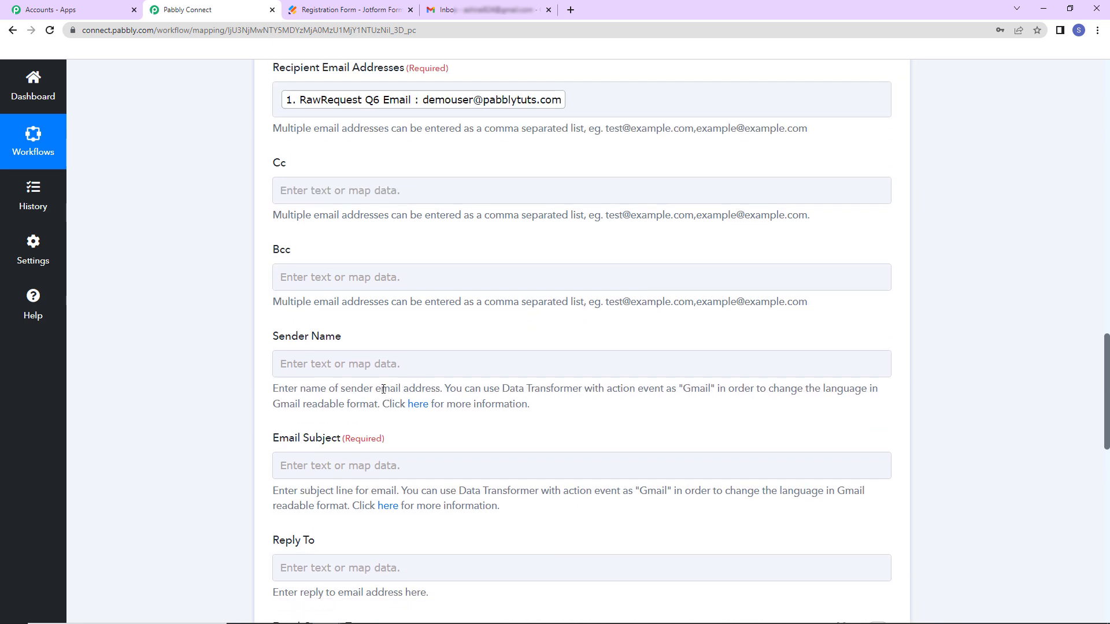
- Set the sender name to 'Pabbly Connect' and the email subject to 'Registration Succesful'
{"action": "left_click", "coordinate": [379, 364]}
{"action": "type", "text": "Pa"}
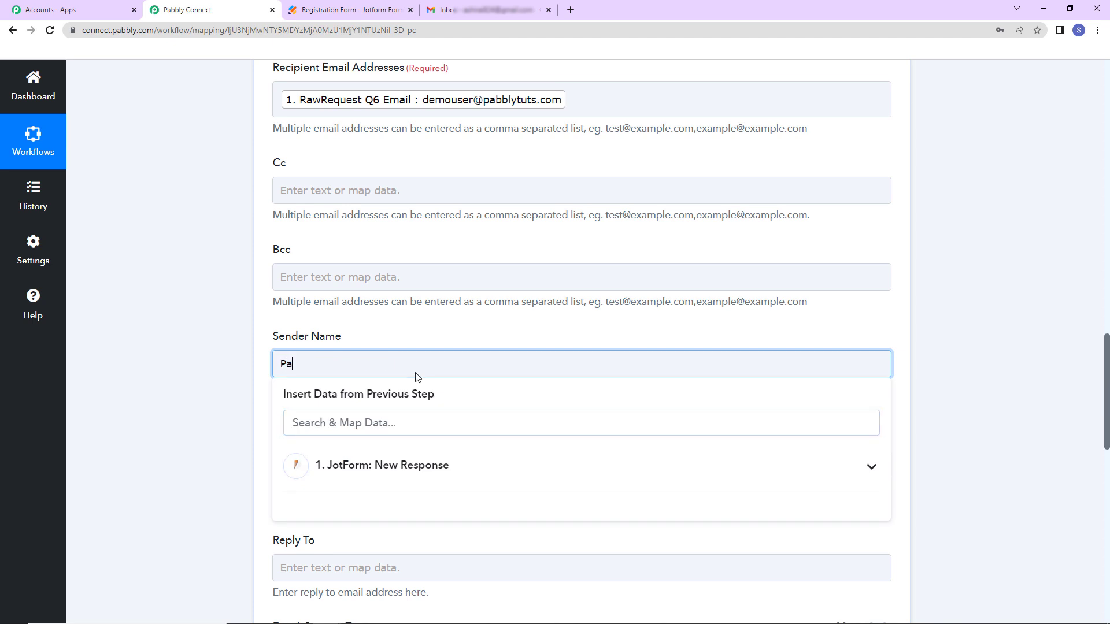
{"action": "type", "text": "bbly Connect"}
{"action": "left_click", "coordinate": [231, 350]}
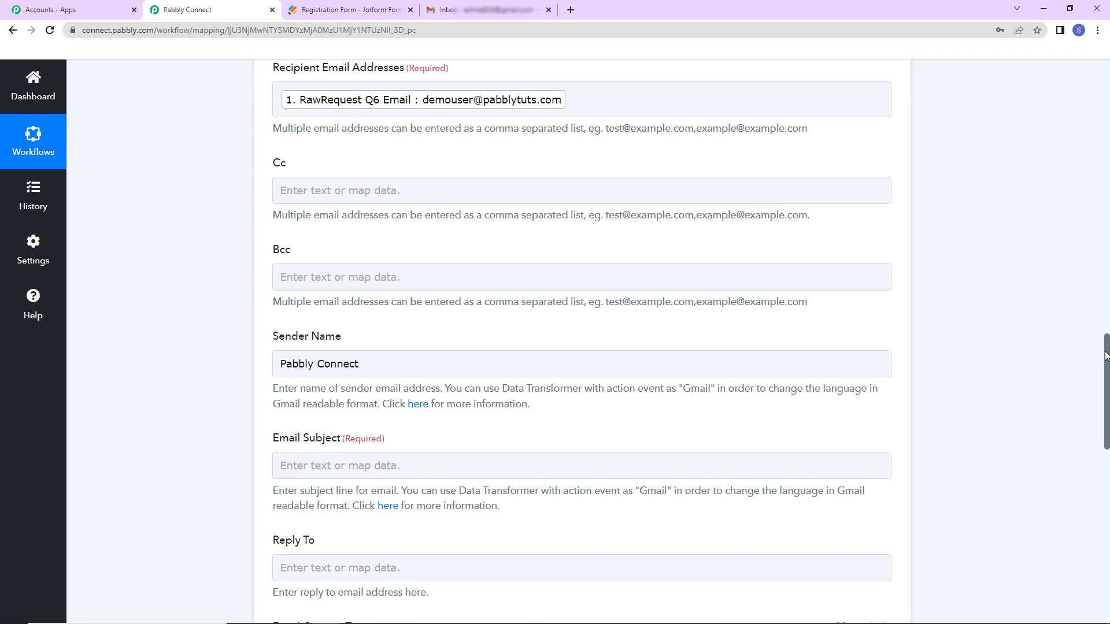
{"action": "left_click_drag", "start_coordinate": [1104, 359], "coordinate": [1106, 422]}
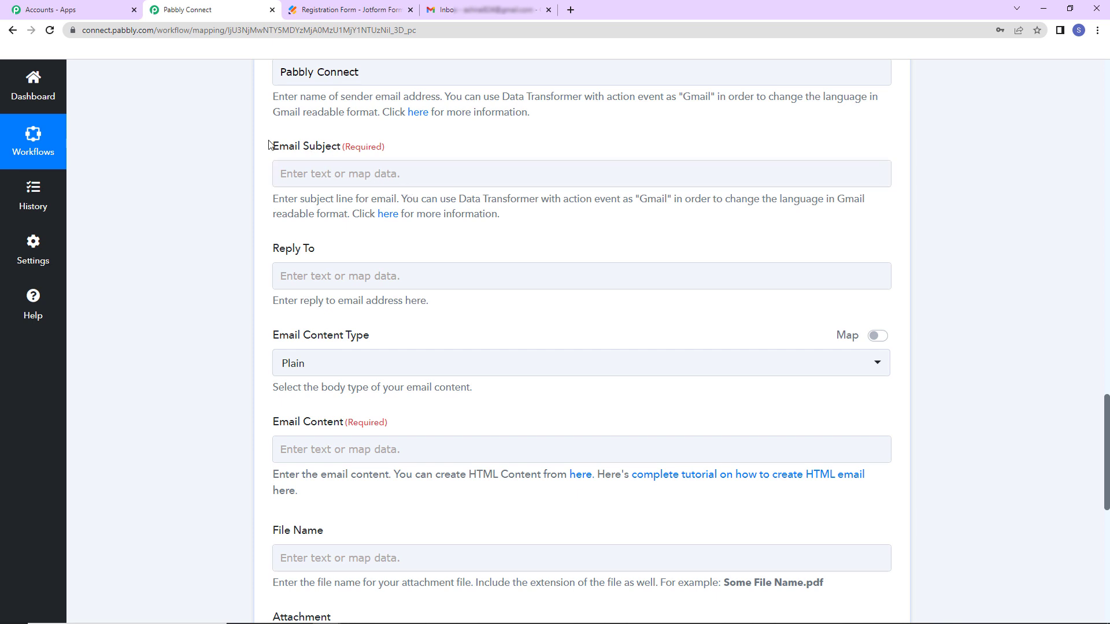
{"action": "left_click", "coordinate": [393, 179]}
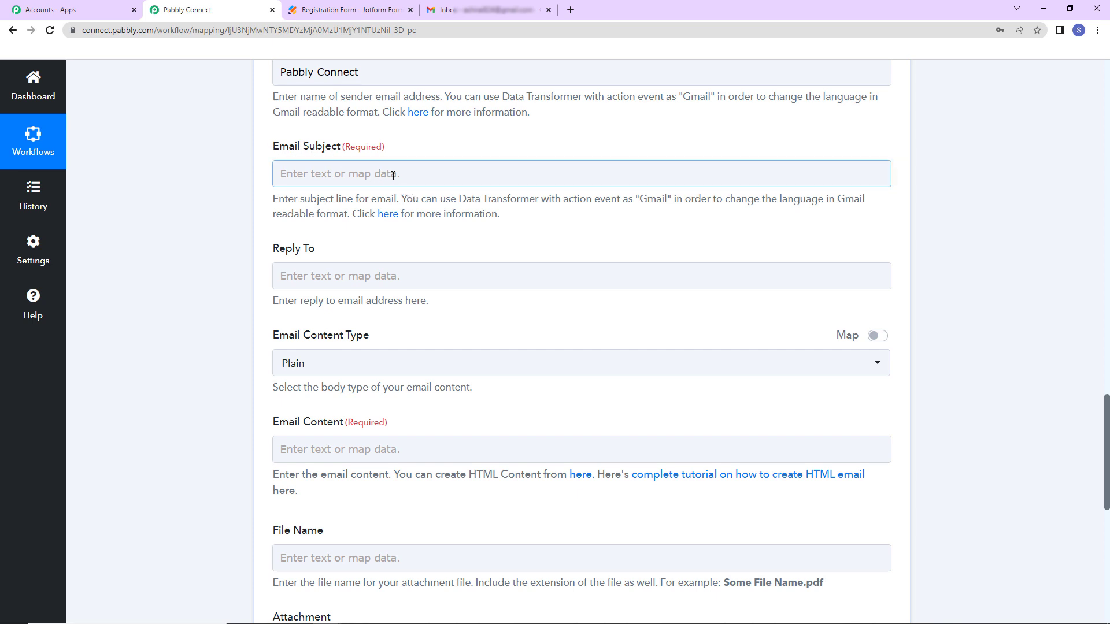
{"action": "type", "text": "Regis"}
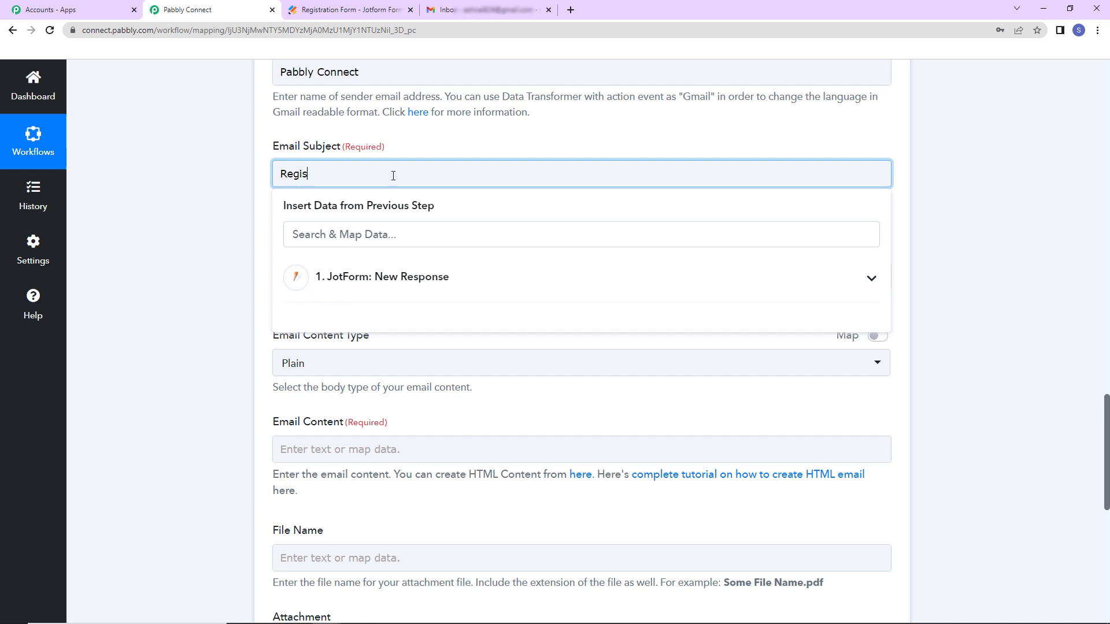
{"action": "type", "text": "tration Succesful"}
{"action": "left_click", "coordinate": [242, 195]}
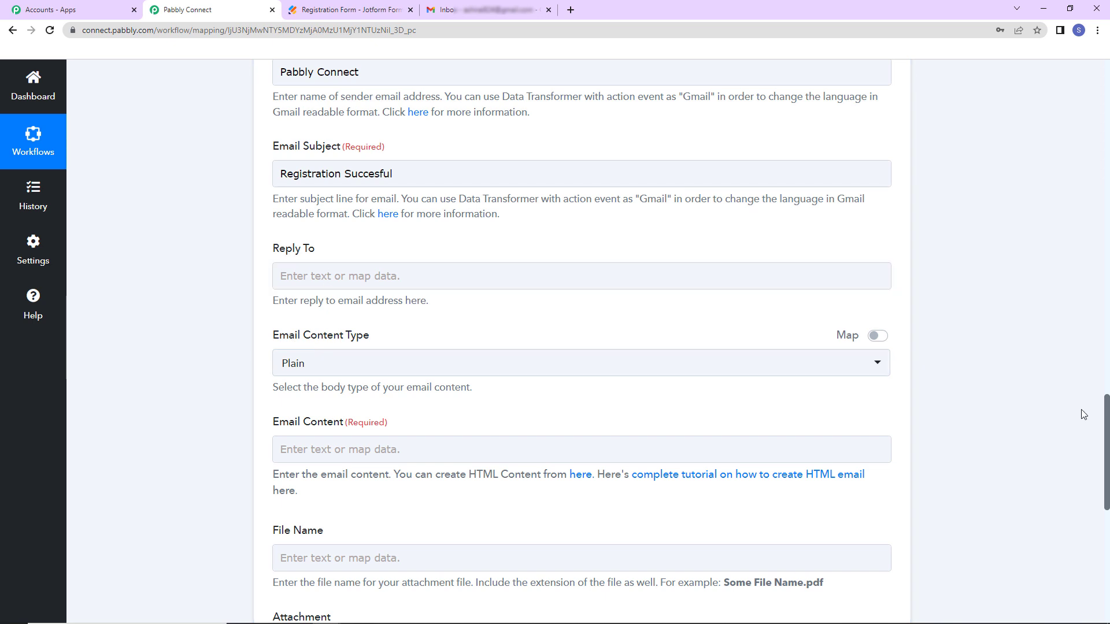
{"action": "left_click_drag", "start_coordinate": [1106, 416], "coordinate": [1106, 468]}
- Start the email body with 'Dear' followed by the mapped Q5 first and last name
{"action": "left_click", "coordinate": [553, 201]}
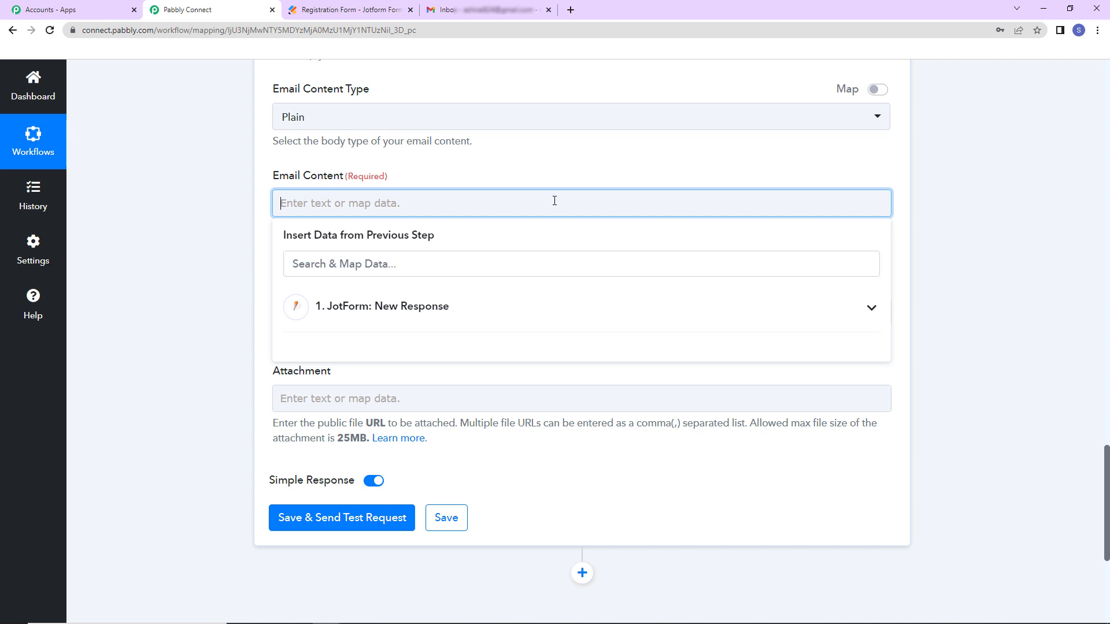
{"action": "type", "text": "Dear"}
{"action": "left_click", "coordinate": [390, 316]}
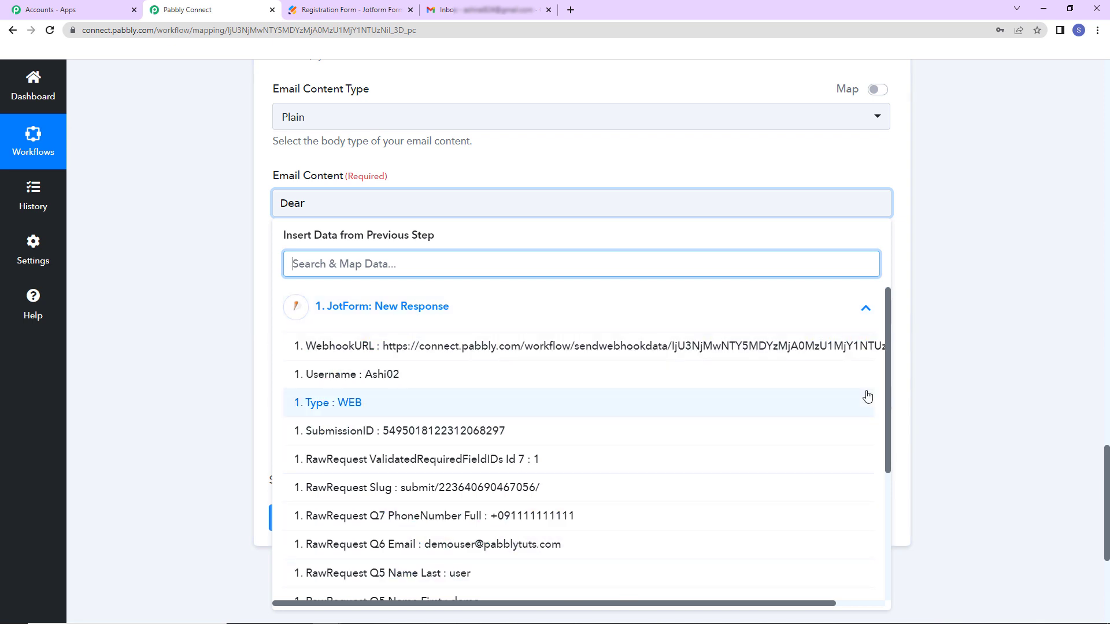
{"action": "scroll", "coordinate": [866, 397], "scroll_direction": "down", "scroll_amount": 1}
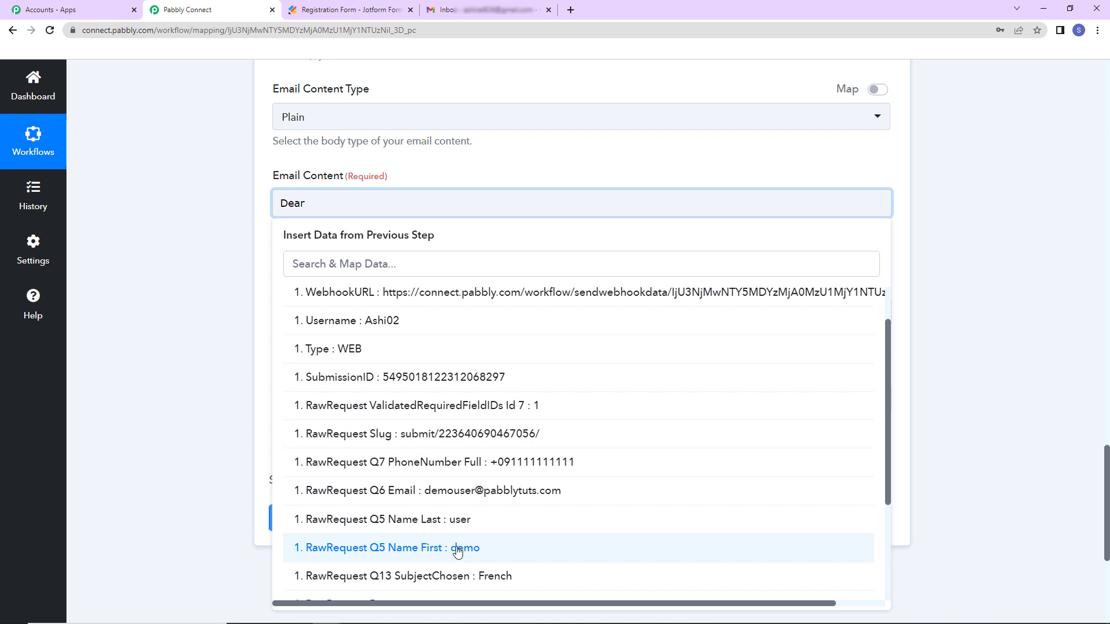
{"action": "left_click", "coordinate": [458, 550]}
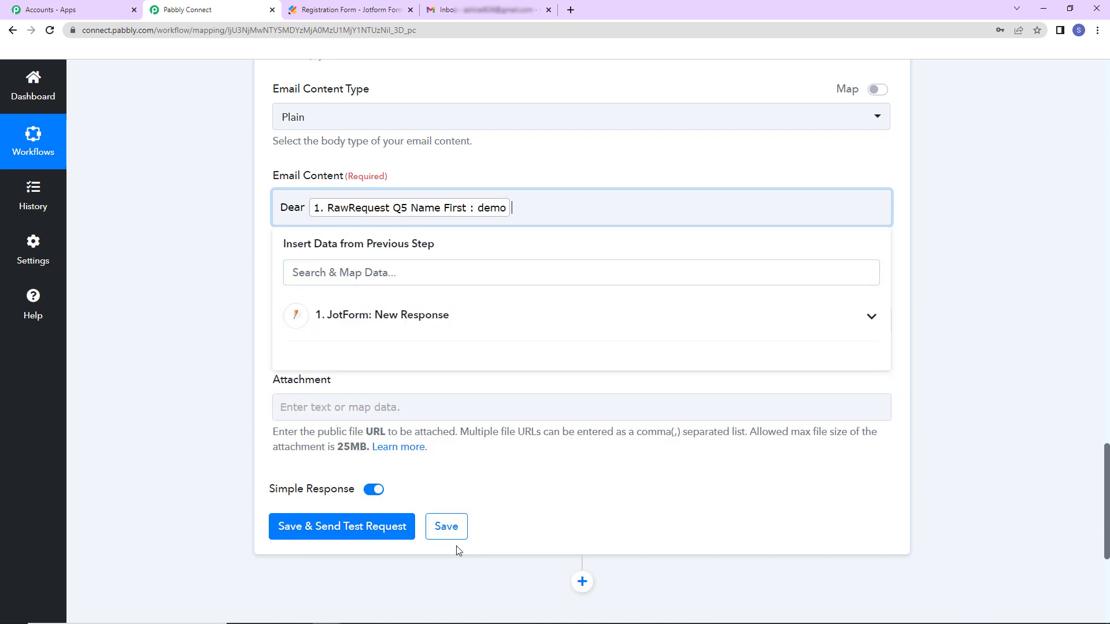
{"action": "left_click", "coordinate": [404, 316]}
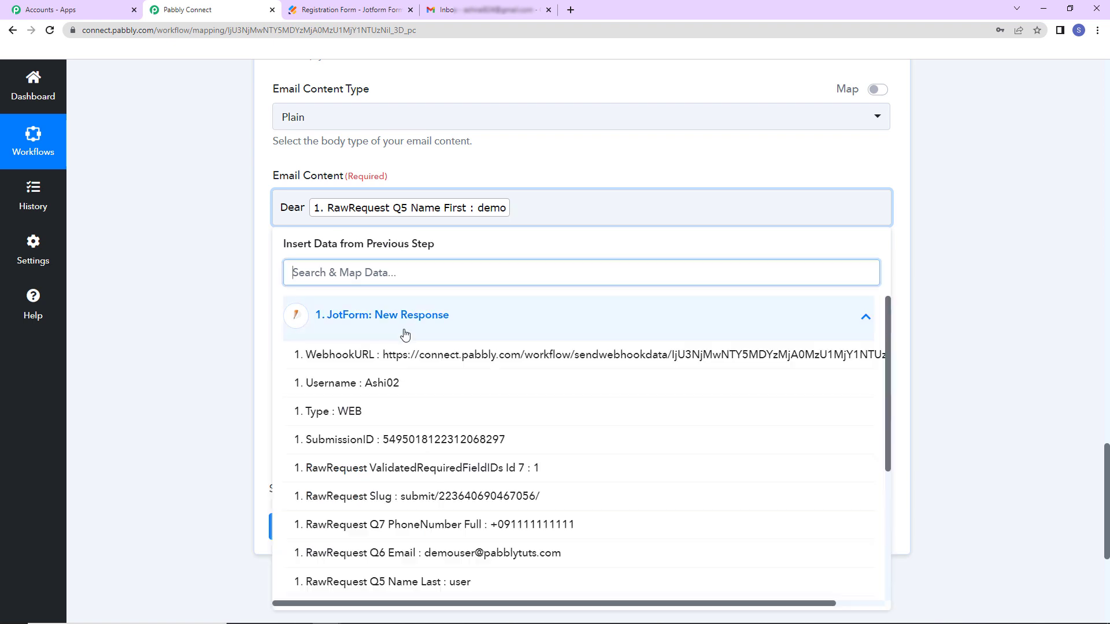
{"action": "left_click", "coordinate": [363, 582]}
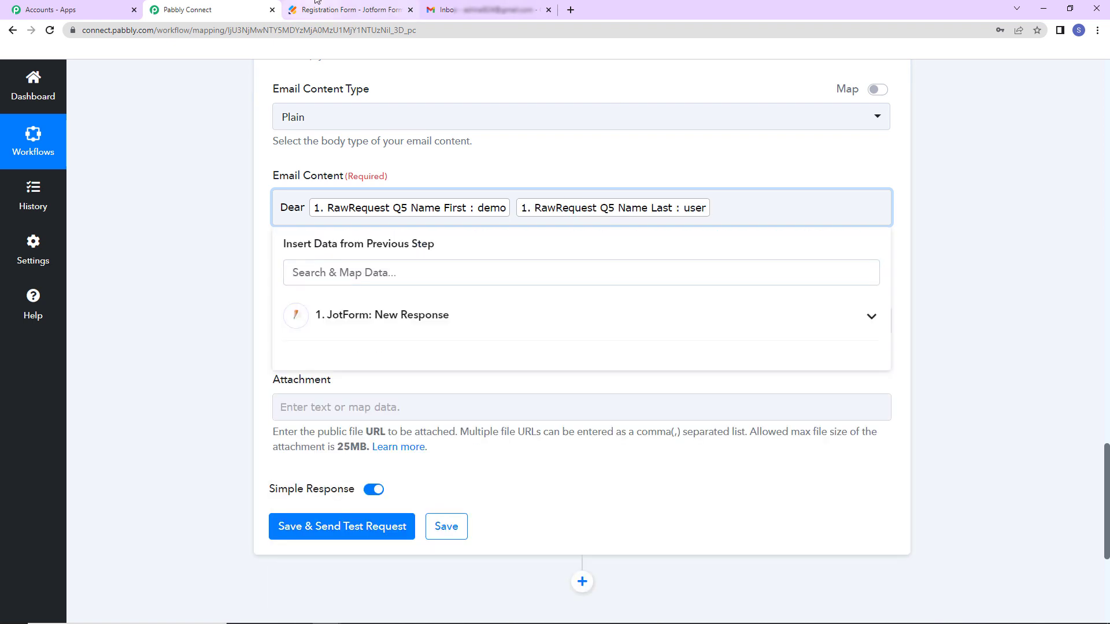
- Paste the message, sign off with 'Regards', and save the step while sending a test request
{"action": "type", "text": ",  Thank you for registering.  We will get back to you shortly. You can visit the nearest center for the documentation."}
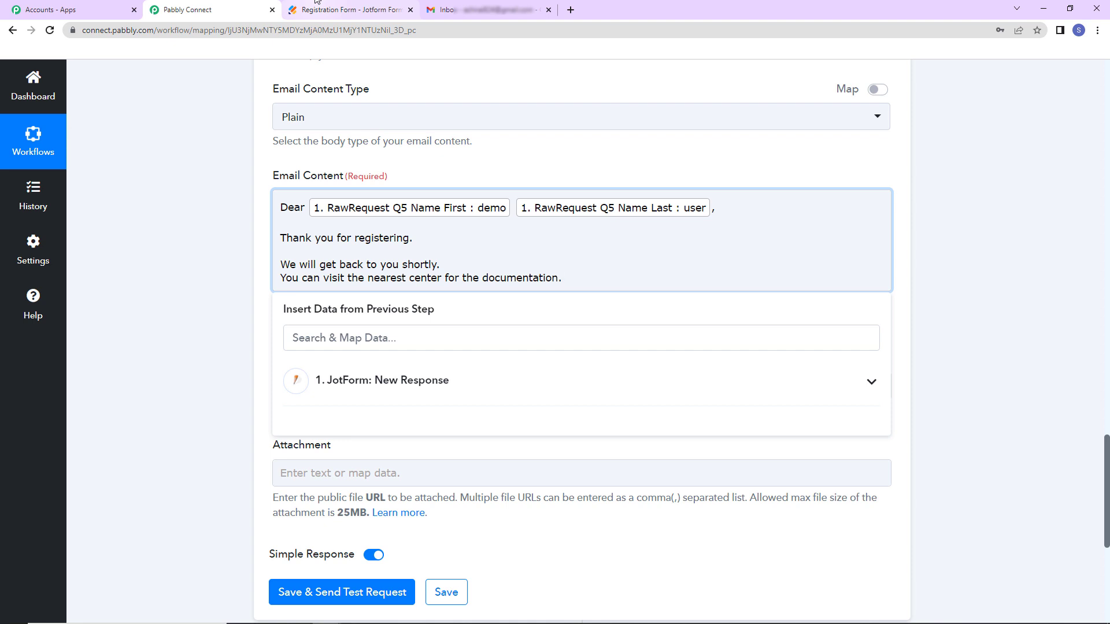
{"action": "key", "text": "Return"}
{"action": "key", "text": "Return"}
{"action": "type", "text": "Regards"}
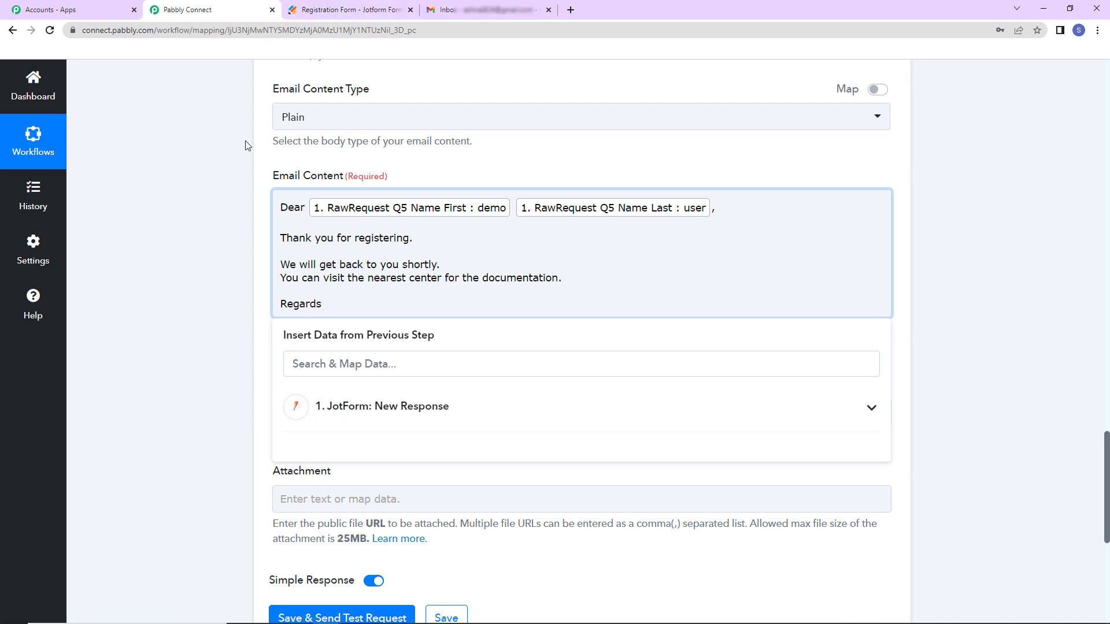
{"action": "left_click", "coordinate": [231, 183]}
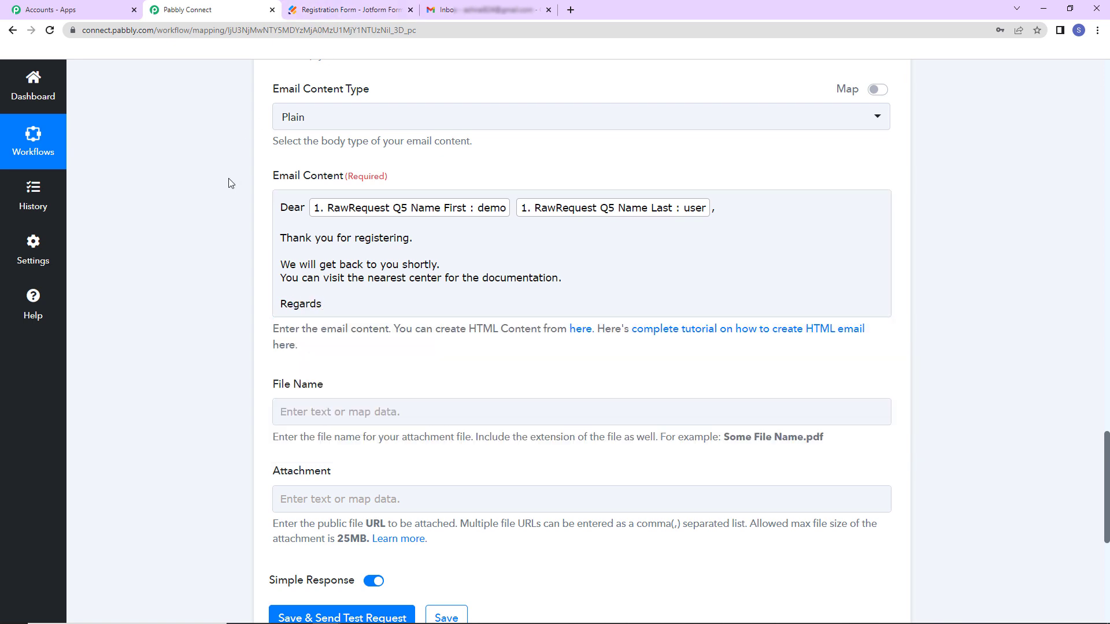
{"action": "scroll", "coordinate": [238, 280], "scroll_direction": "down", "scroll_amount": 2}
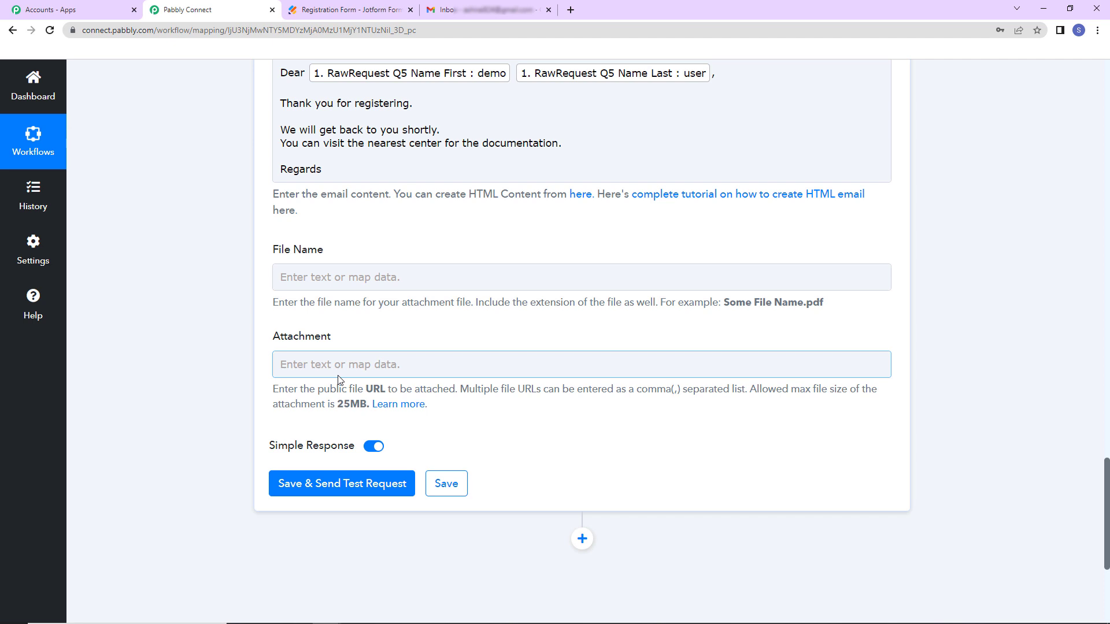
{"action": "left_click", "coordinate": [347, 484]}
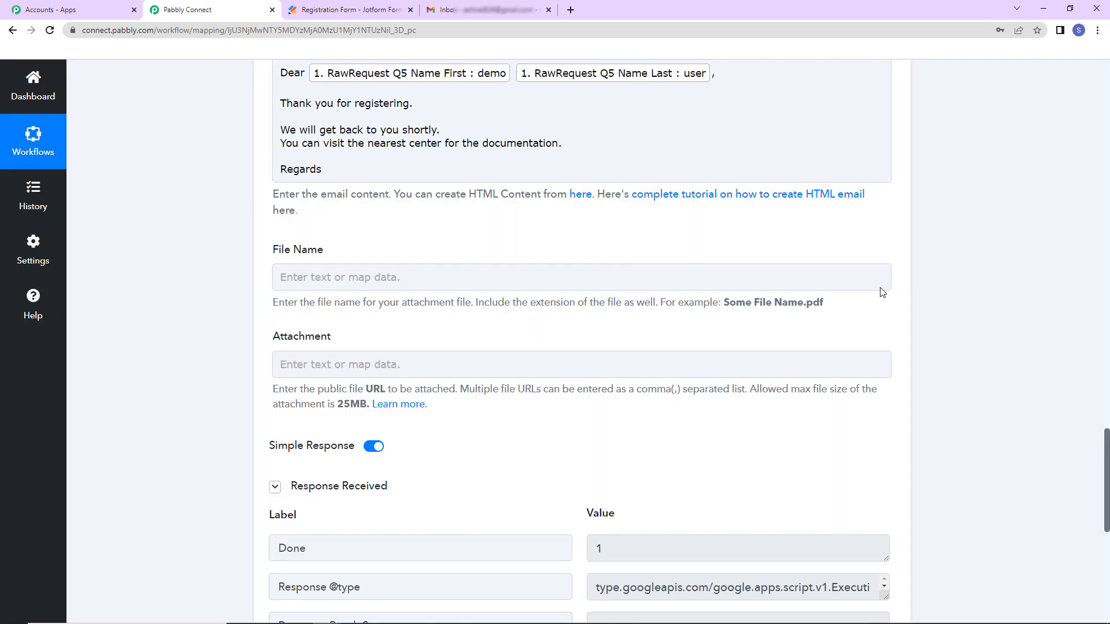
- Highlight the test response's 'sent' status, with 1482 email quota remaining
{"action": "left_click_drag", "start_coordinate": [1107, 449], "coordinate": [1107, 490]}
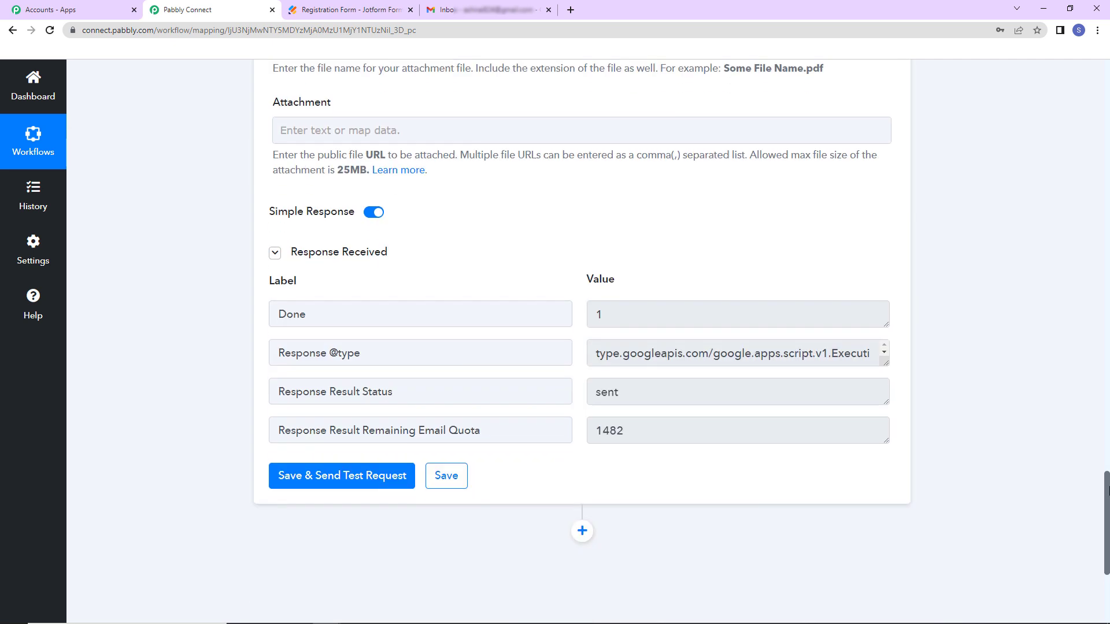
{"action": "left_click_drag", "start_coordinate": [671, 406], "coordinate": [578, 397]}
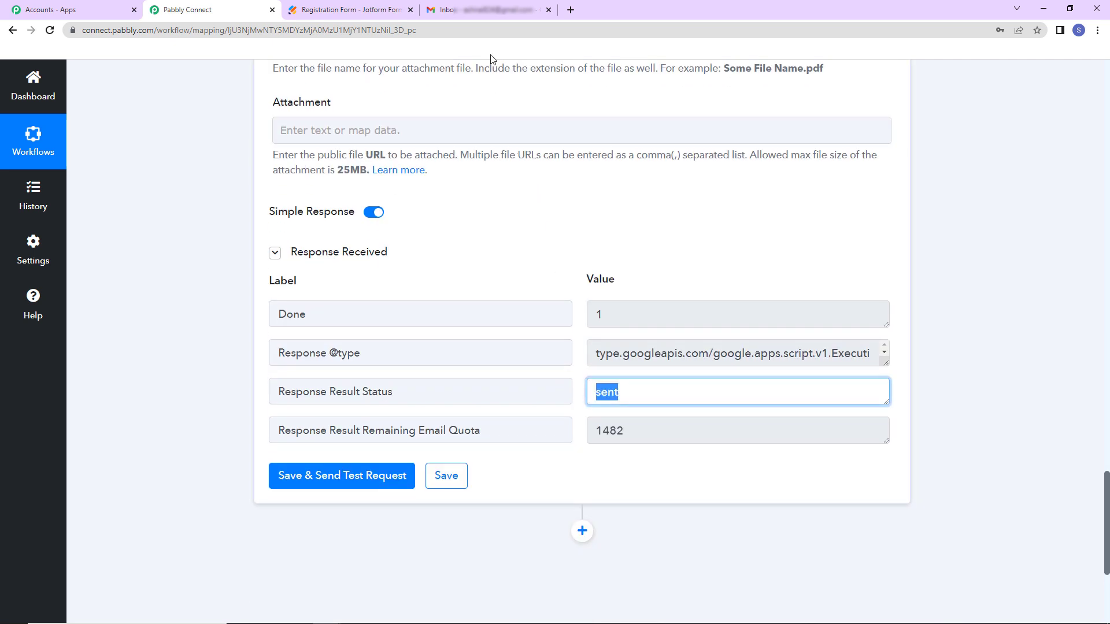
- Reload the Gmail inbox and open the new 'Registration Succesful' test email
{"action": "left_click", "coordinate": [485, 12]}
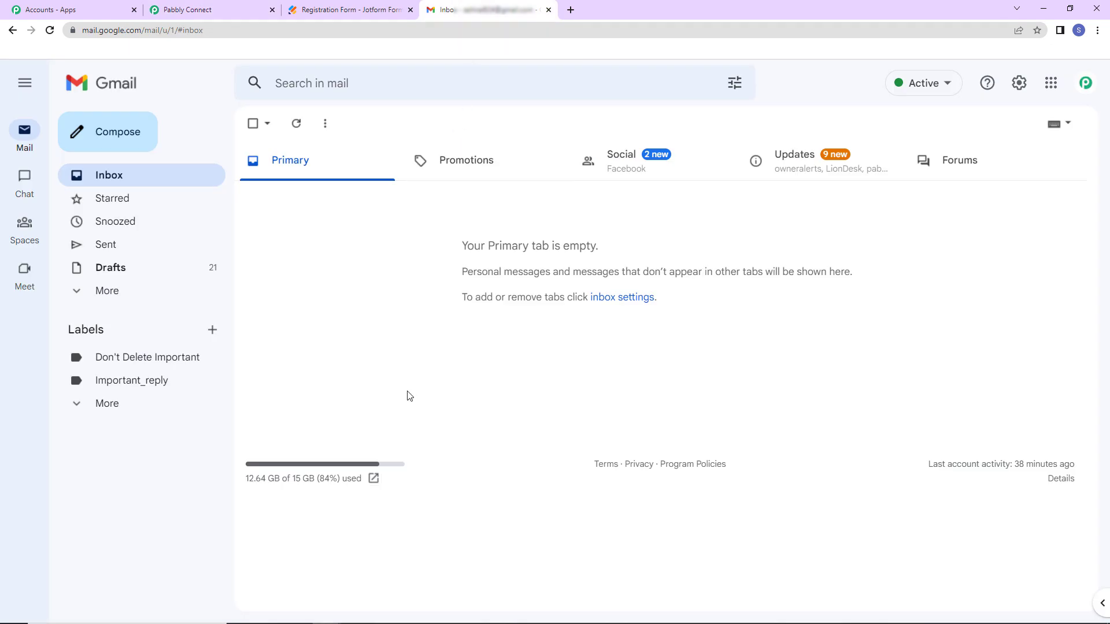
{"action": "left_click", "coordinate": [49, 30]}
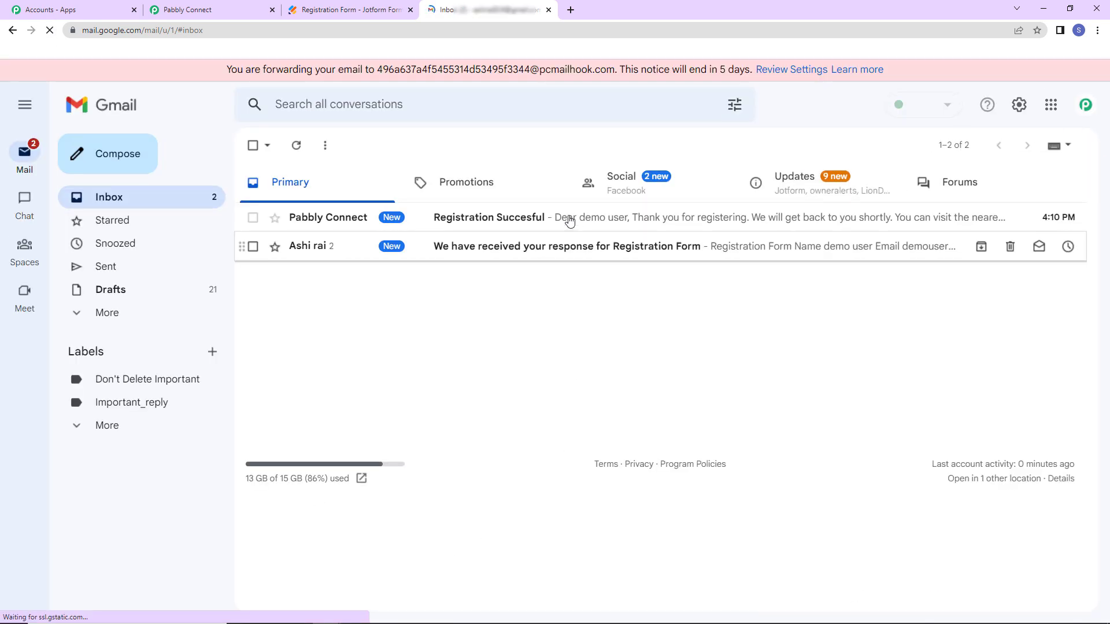
{"action": "left_click", "coordinate": [553, 225]}
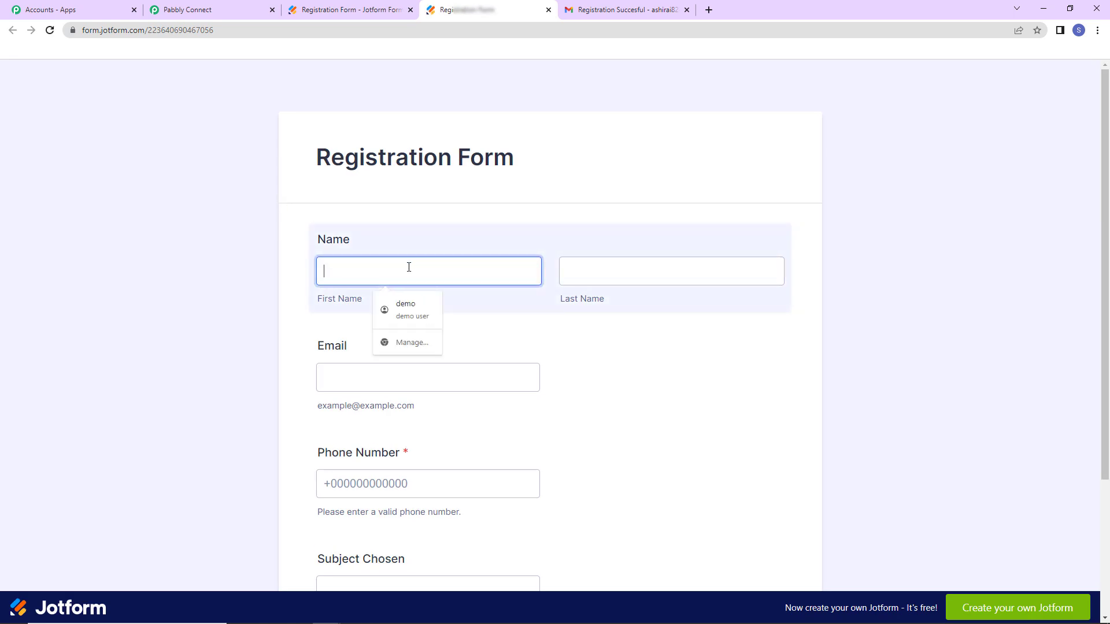
- Submit the Registration Form as Test User with a test email, autofilled phone, subject German
{"action": "type", "text": "Test"}
{"action": "key", "text": "Tab"}
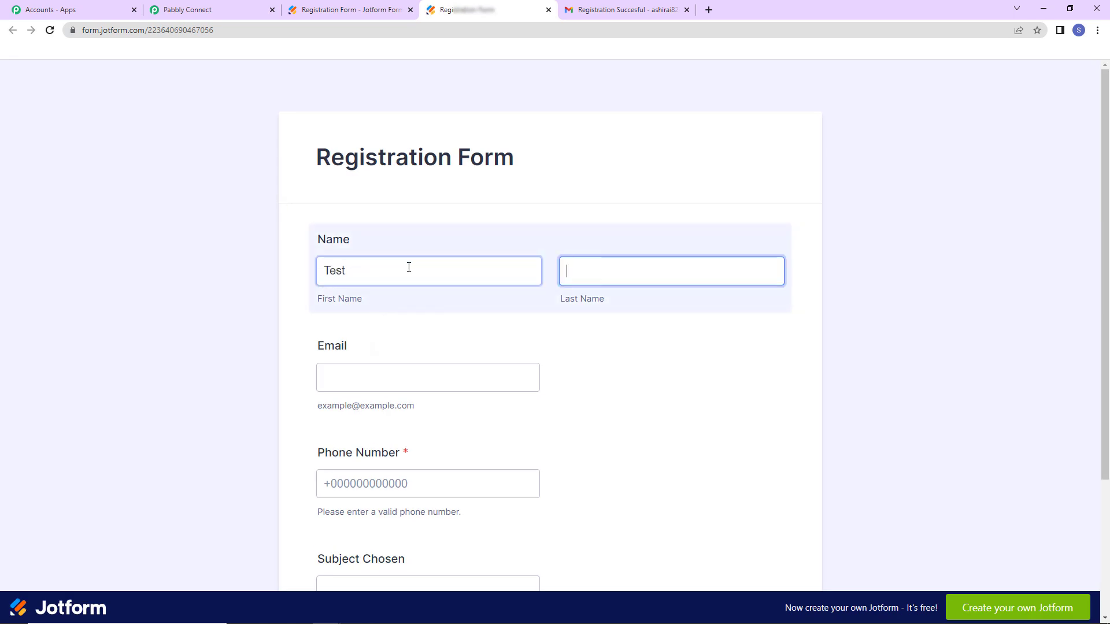
{"action": "type", "text": "User"}
{"action": "key", "text": "Tab"}
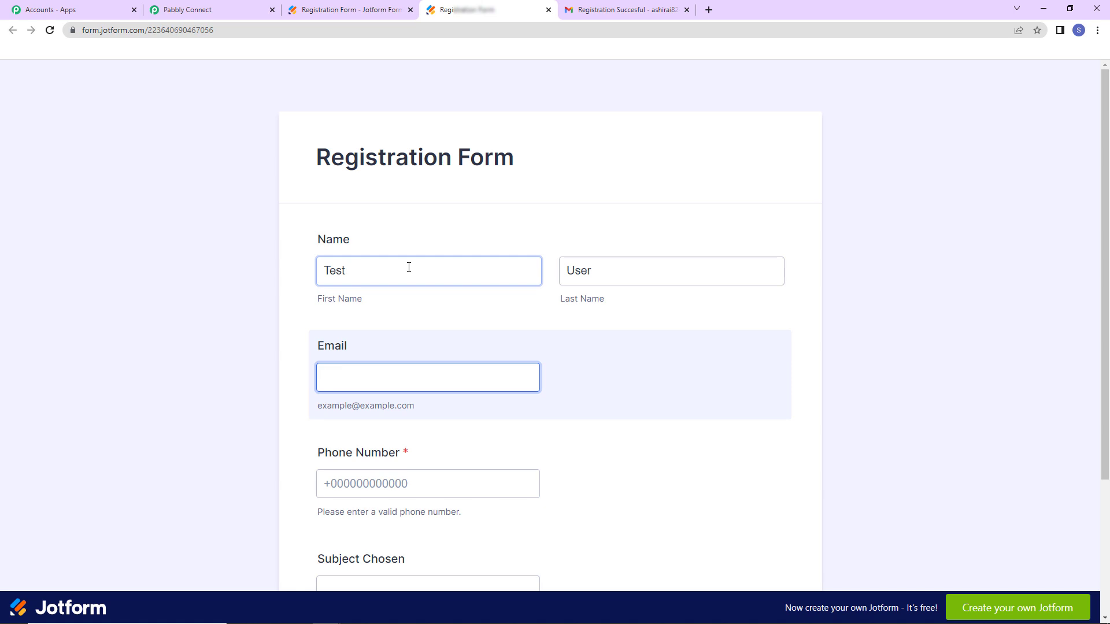
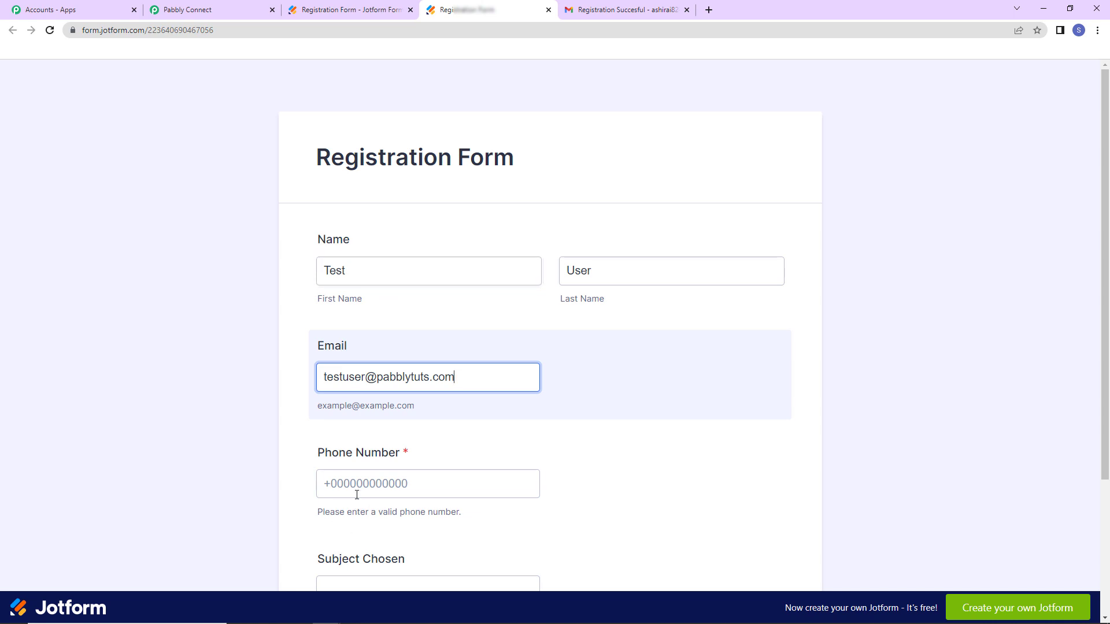
{"action": "left_click", "coordinate": [357, 493]}
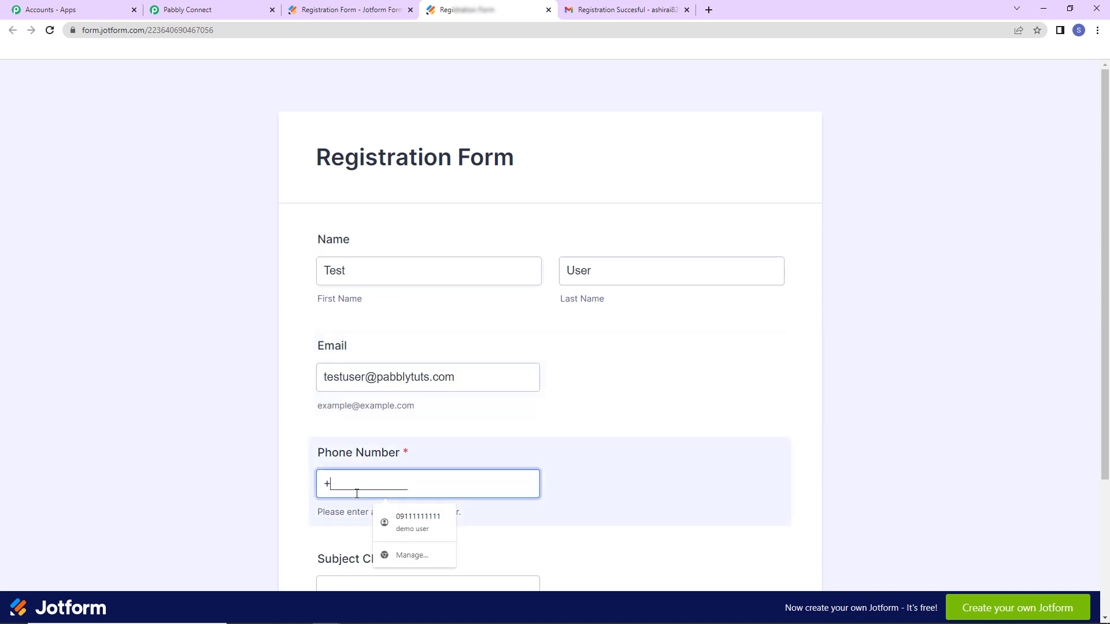
{"action": "left_click", "coordinate": [408, 522]}
{"action": "key", "text": "Tab"}
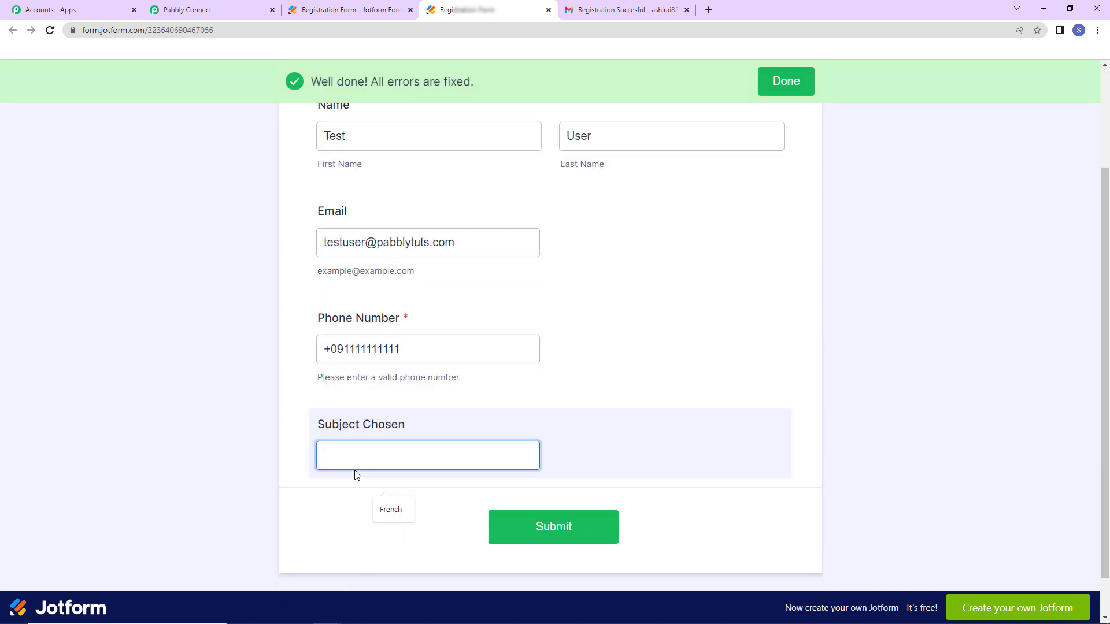
{"action": "type", "text": "German"}
{"action": "left_click", "coordinate": [511, 532]}
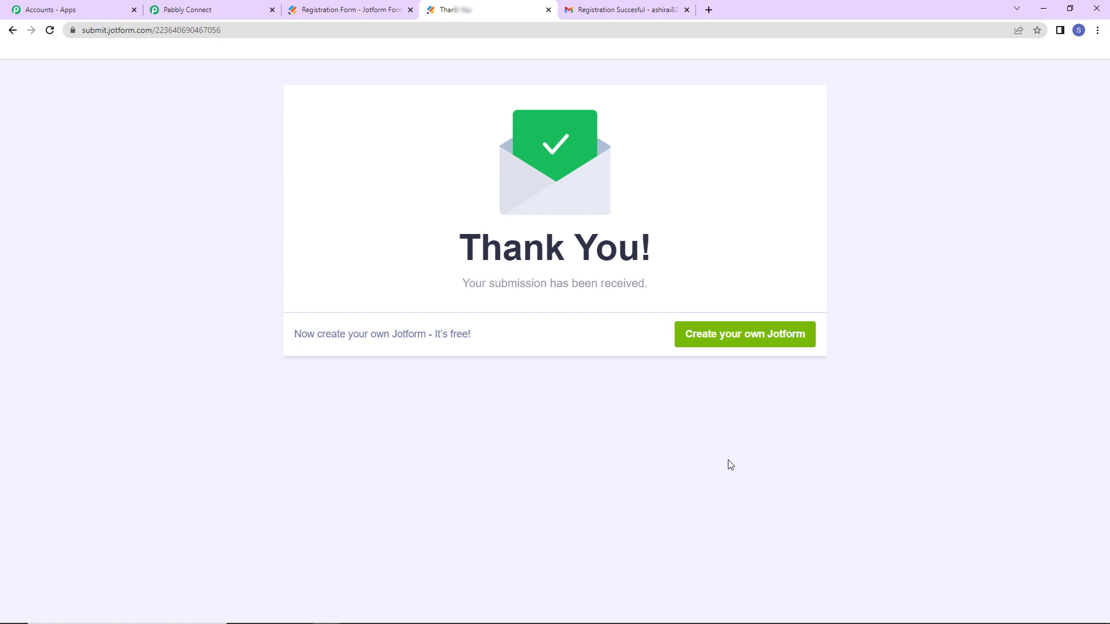
- Open the newest 'Registration Succesful' email in Gmail and expand its full message to Test User
{"action": "left_click", "coordinate": [640, 16]}
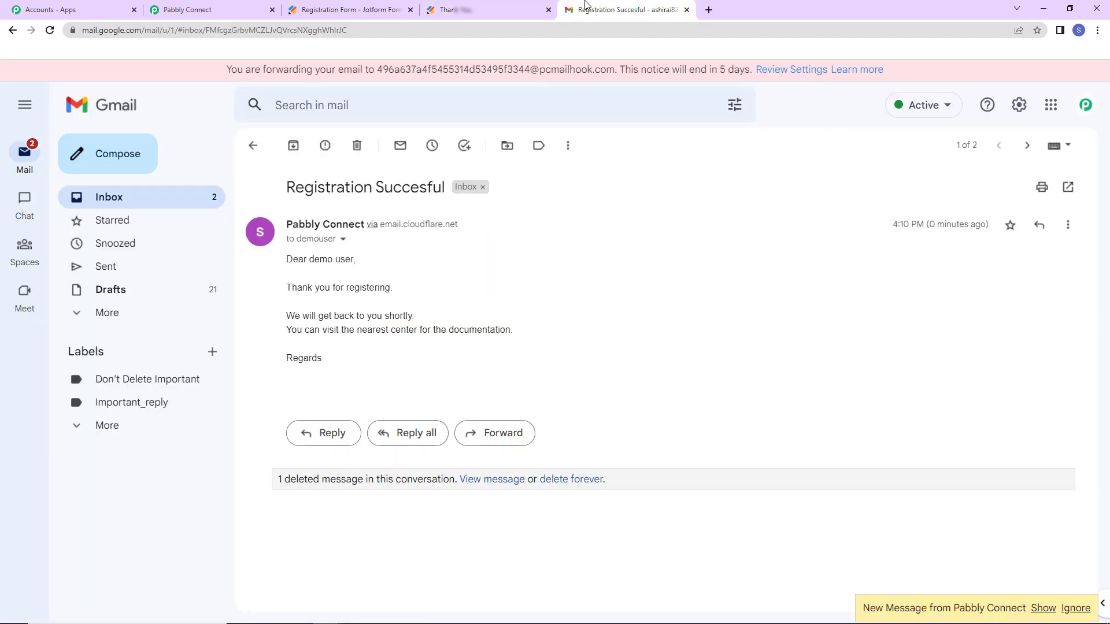
{"action": "left_click", "coordinate": [14, 32]}
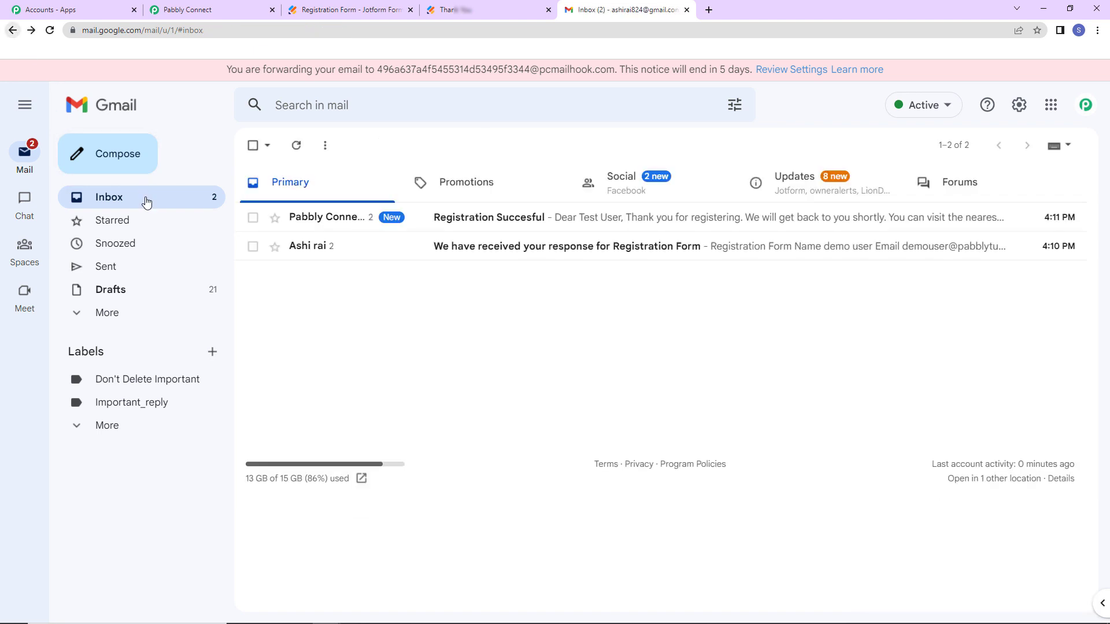
{"action": "left_click", "coordinate": [585, 219]}
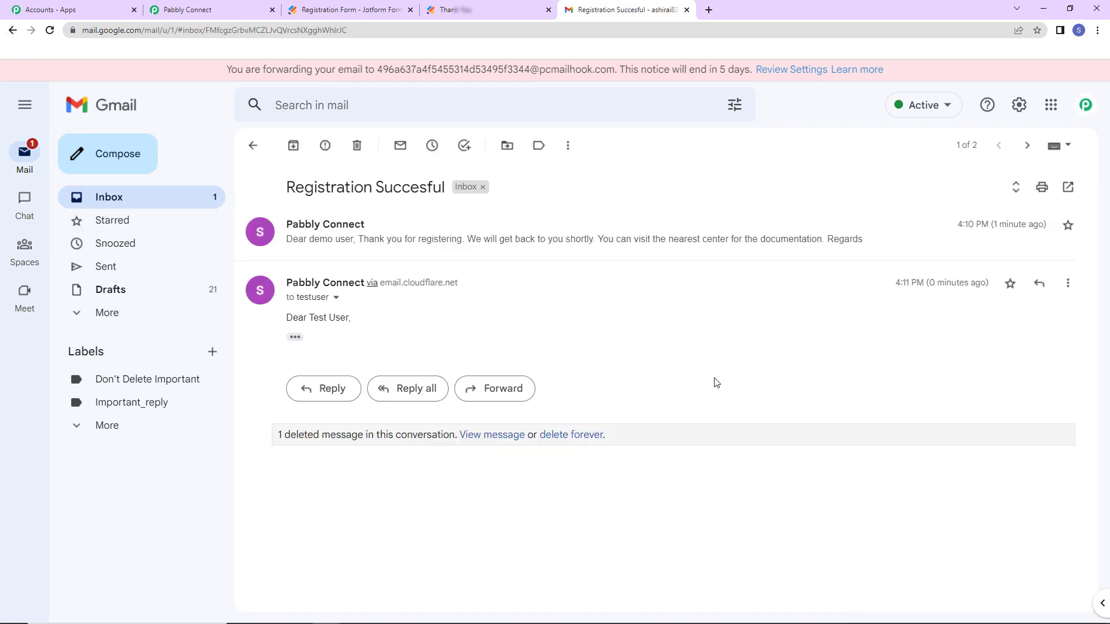
{"action": "left_click", "coordinate": [290, 338]}
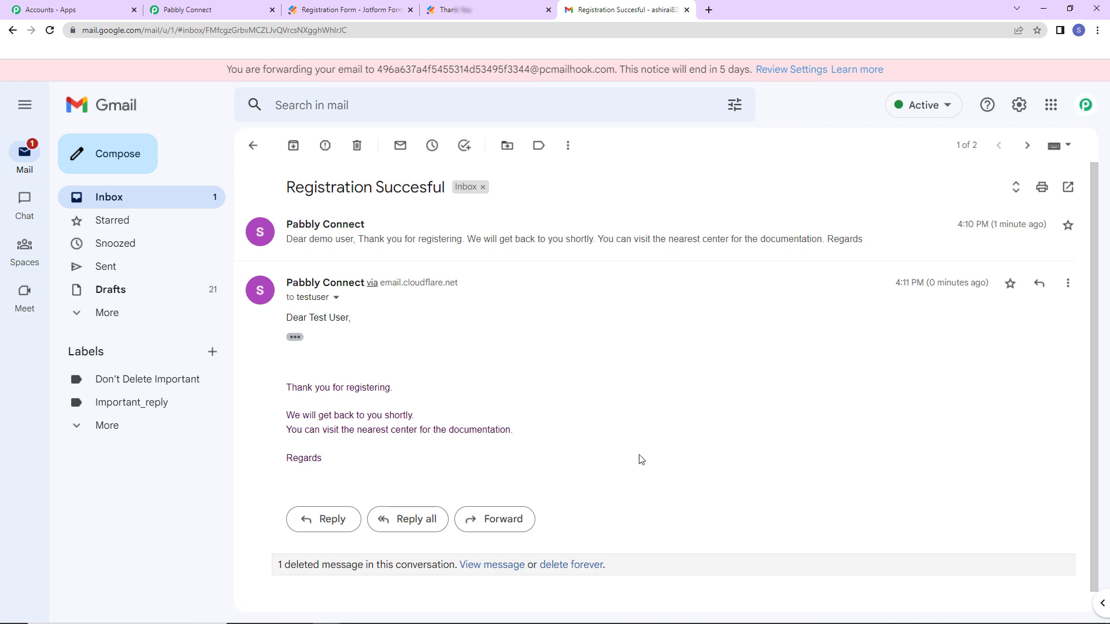
- In the Pabbly Connect workflow, collapse the JotForm trigger and Gmail send email steps
{"action": "left_click", "coordinate": [254, 9]}
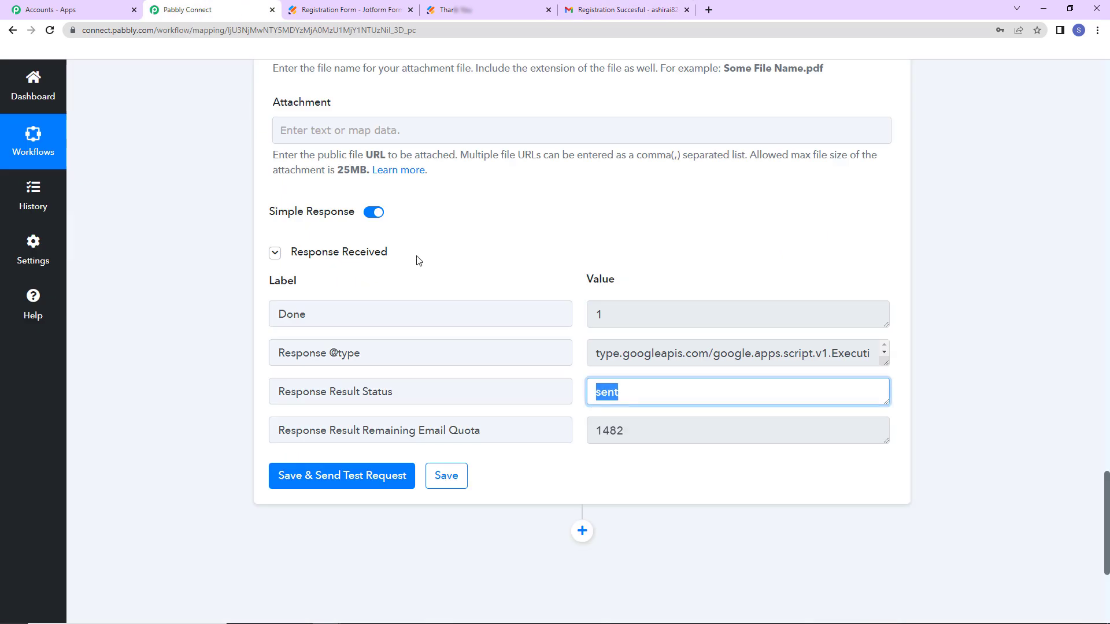
{"action": "left_click_drag", "start_coordinate": [1104, 522], "coordinate": [1079, 87]}
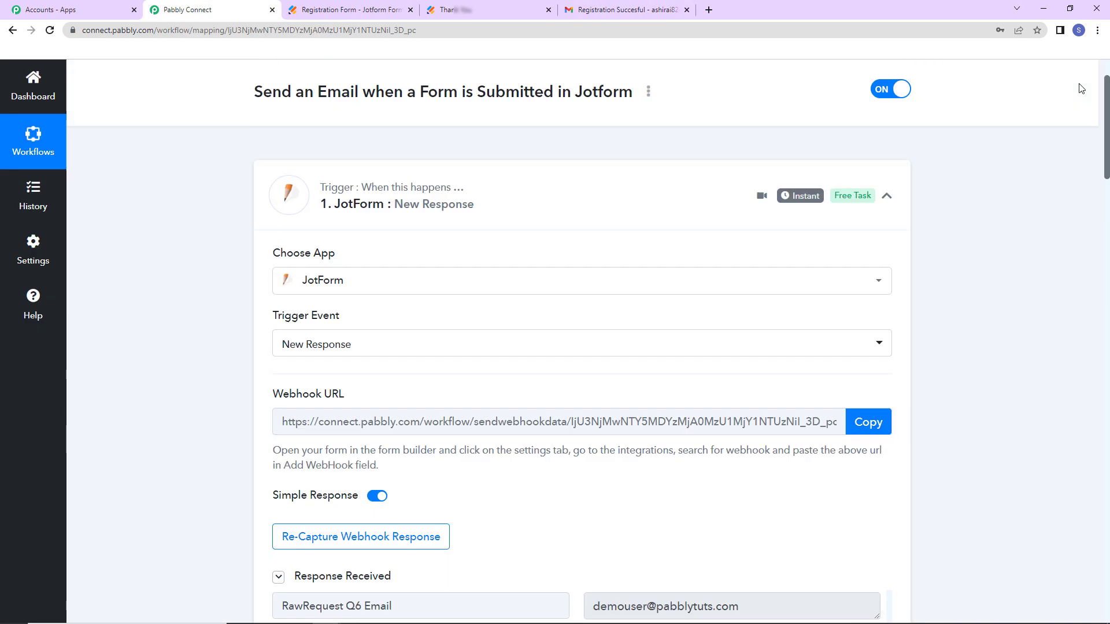
{"action": "left_click", "coordinate": [887, 267]}
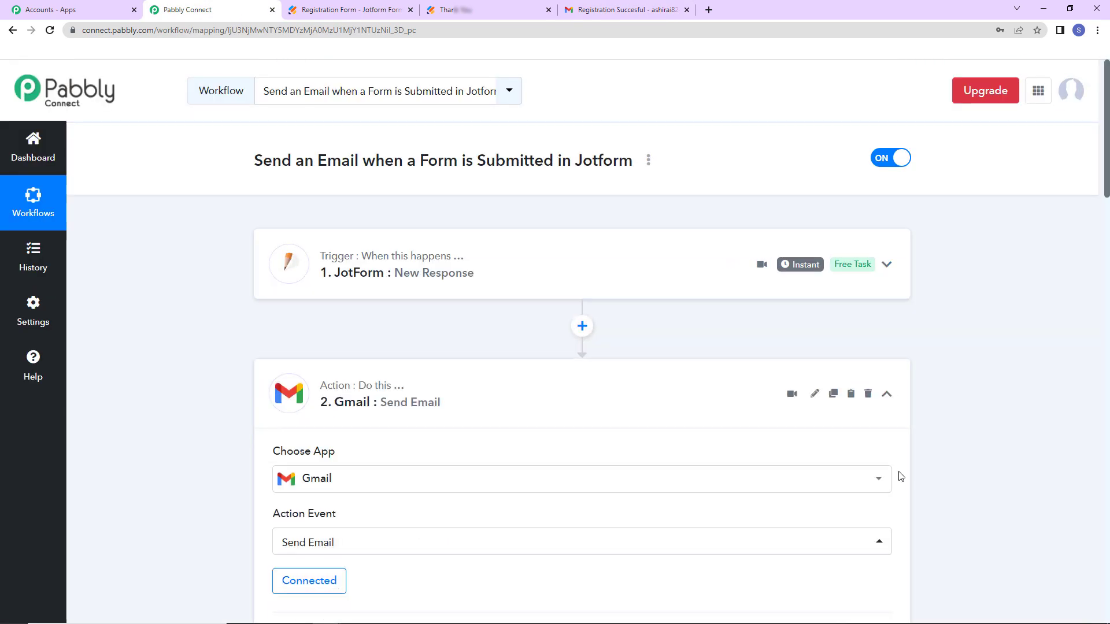
{"action": "left_click", "coordinate": [887, 402]}
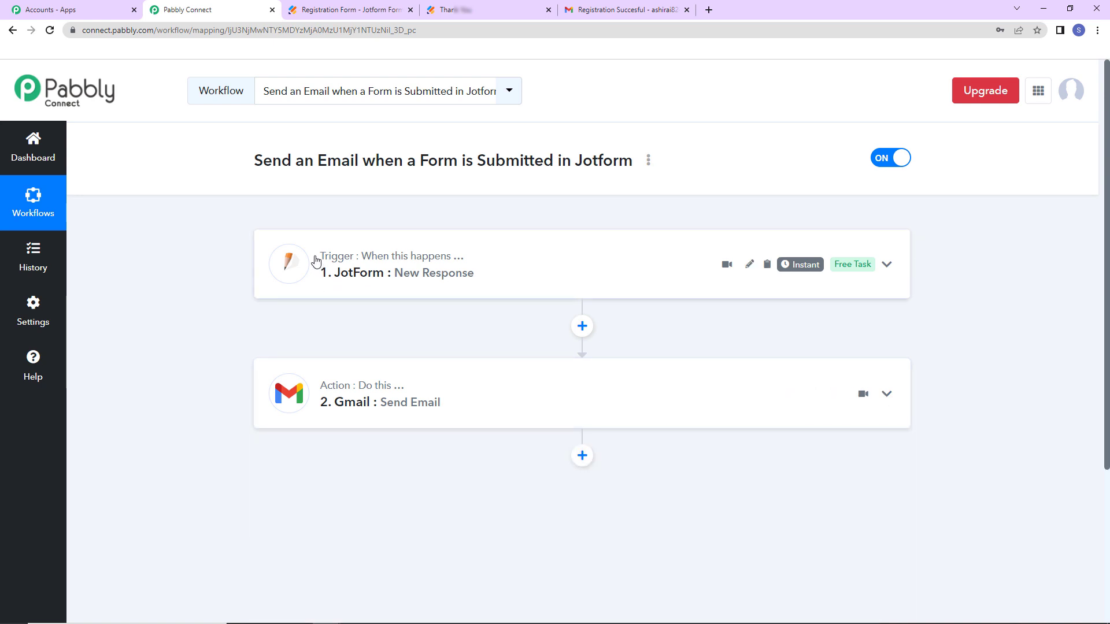